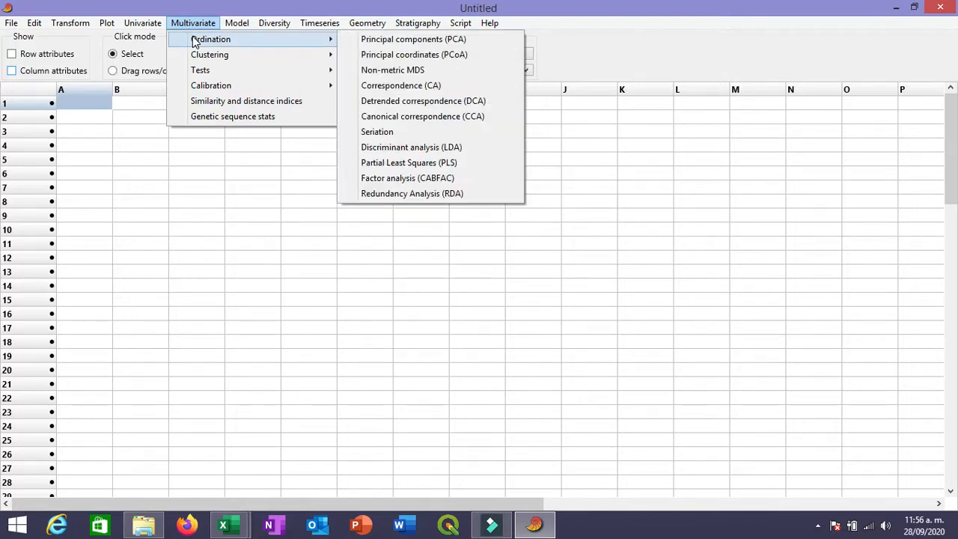
- Display both the row attributes and the column attributes in the empty data sheet
mouse_move(198, 60)
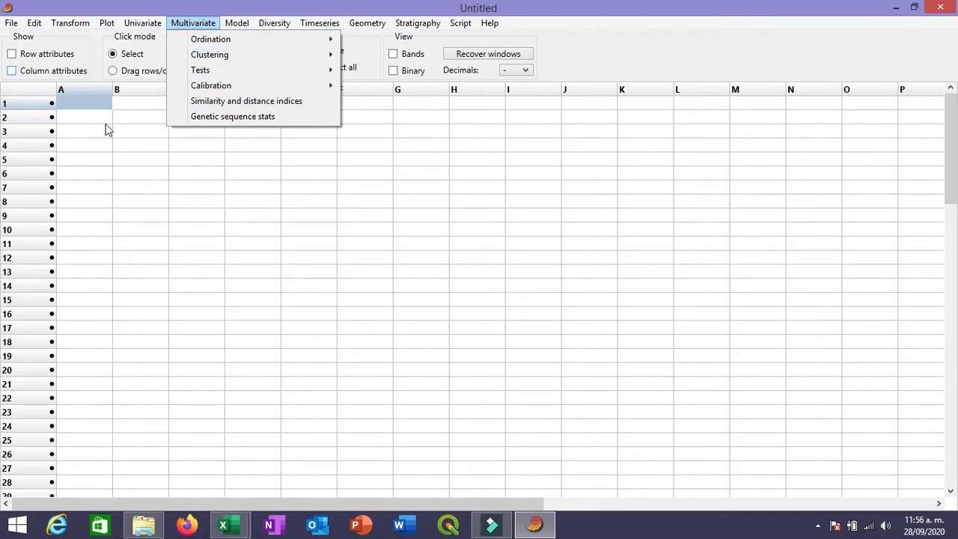
click(95, 109)
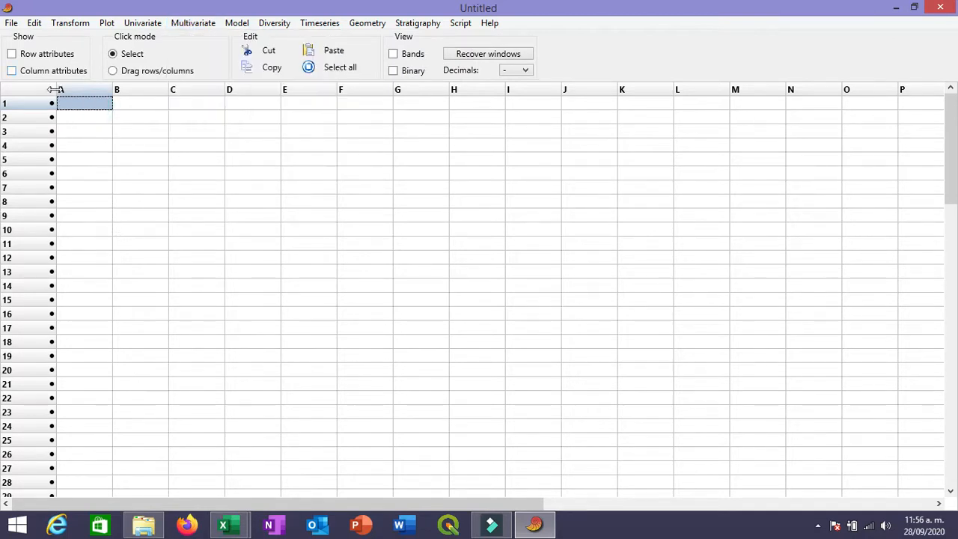
click(12, 54)
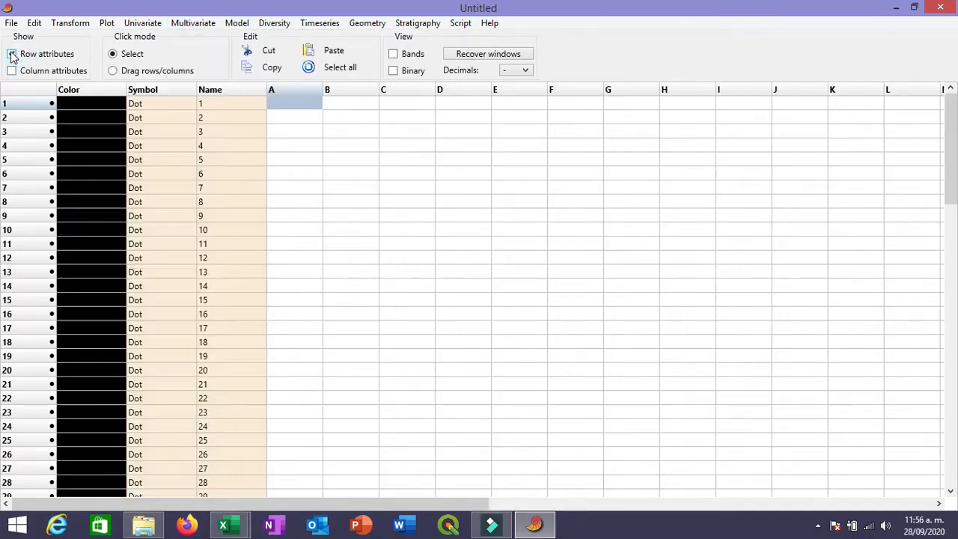
click(11, 72)
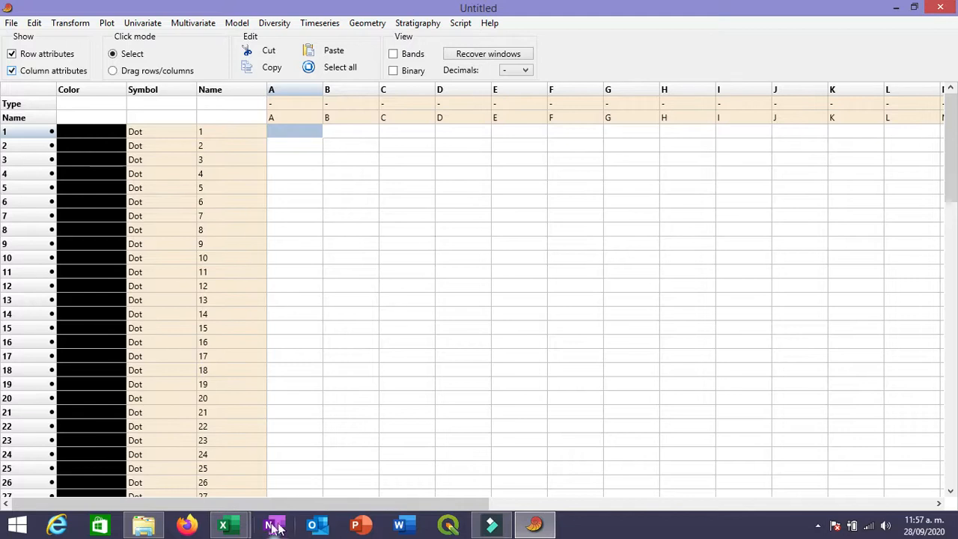
- Switch to the Excel workbook "(1)Nombre de puntos actualizado" and go to the beginning of the table on sheet Hoja2
click(238, 528)
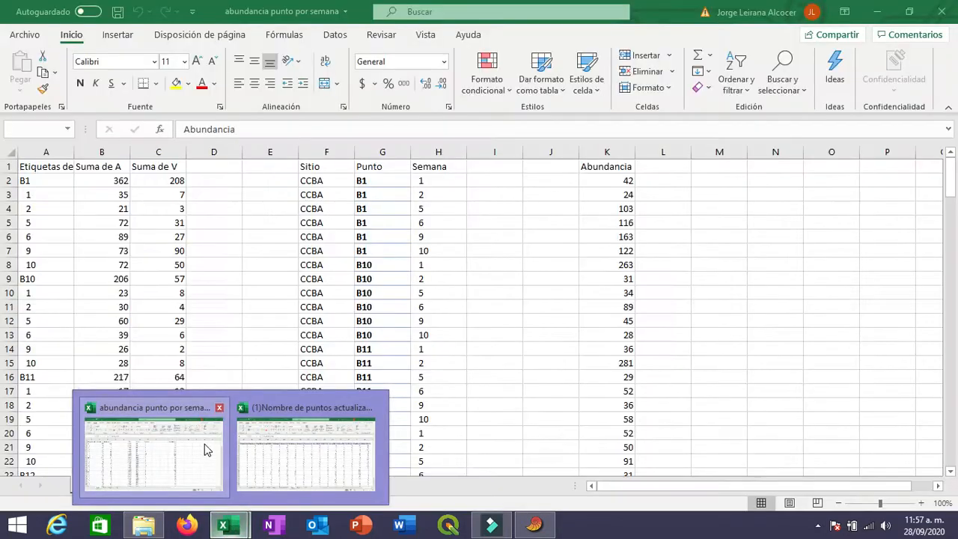
click(258, 426)
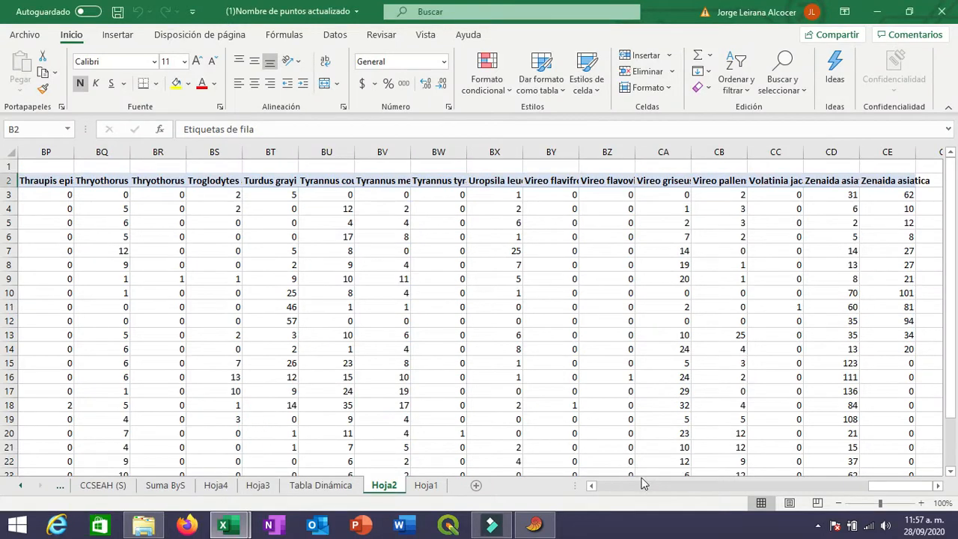
drag(890, 486, 572, 502)
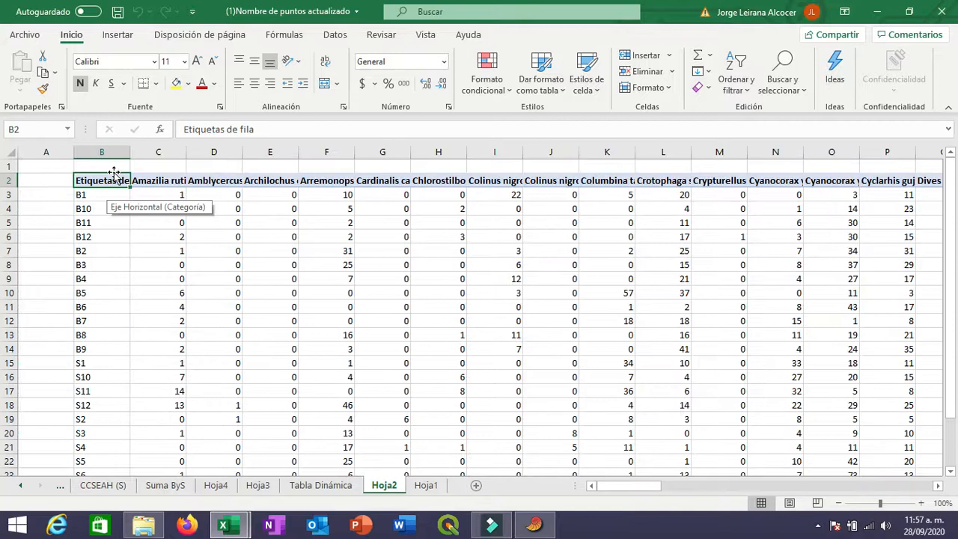
- Examine the table's layout: the sampling point labels in column B and the species names across row 2
click(160, 181)
click(213, 182)
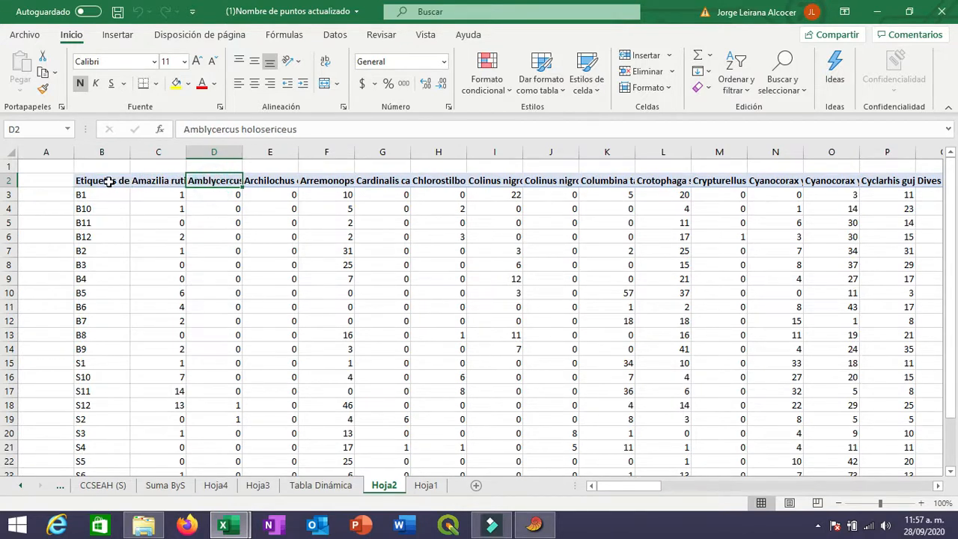
click(110, 180)
click(99, 198)
click(98, 209)
click(101, 233)
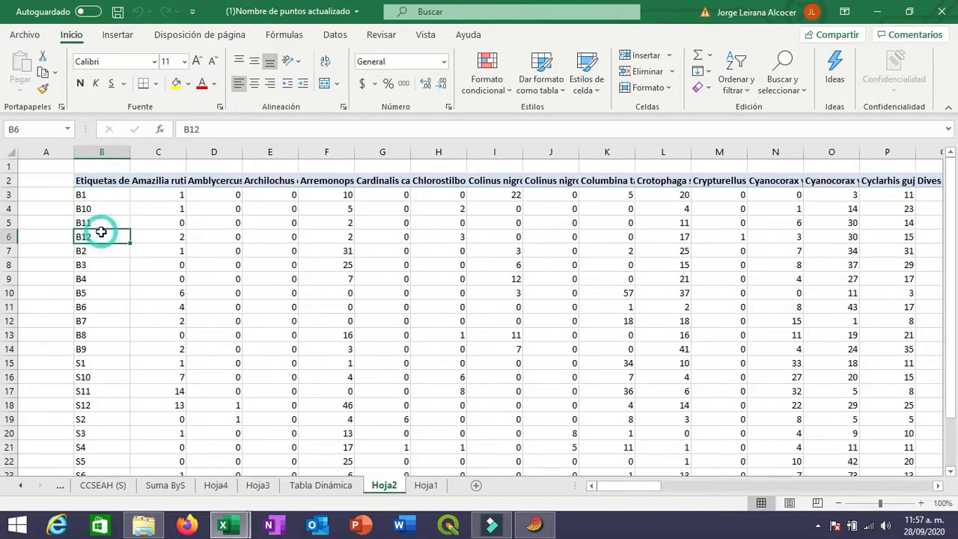
click(110, 179)
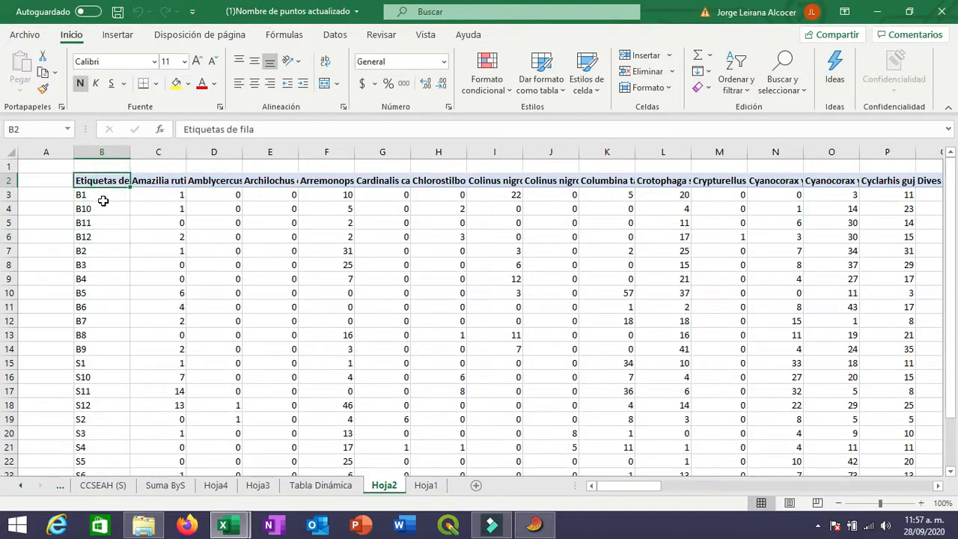
click(103, 196)
click(101, 208)
click(105, 237)
click(99, 275)
click(99, 350)
click(104, 321)
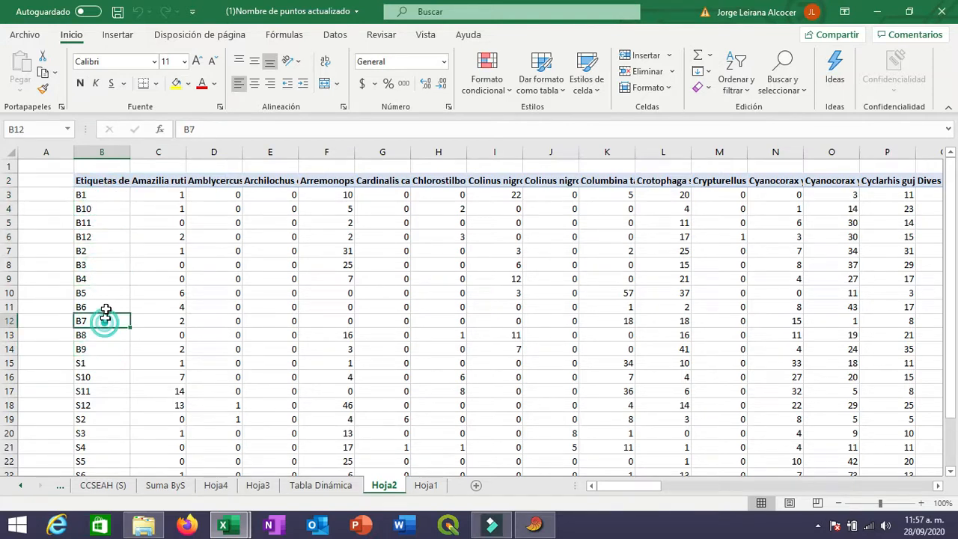
click(160, 183)
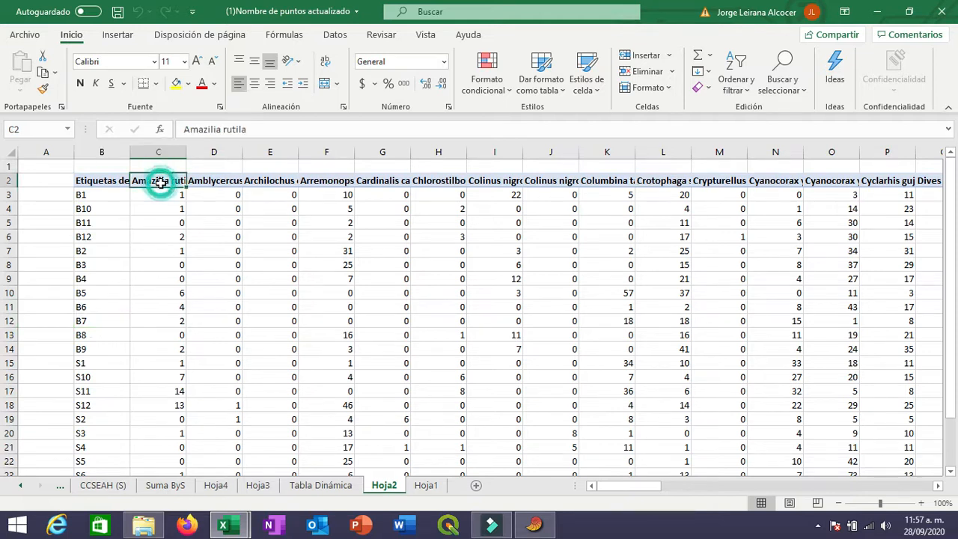
click(225, 183)
click(261, 181)
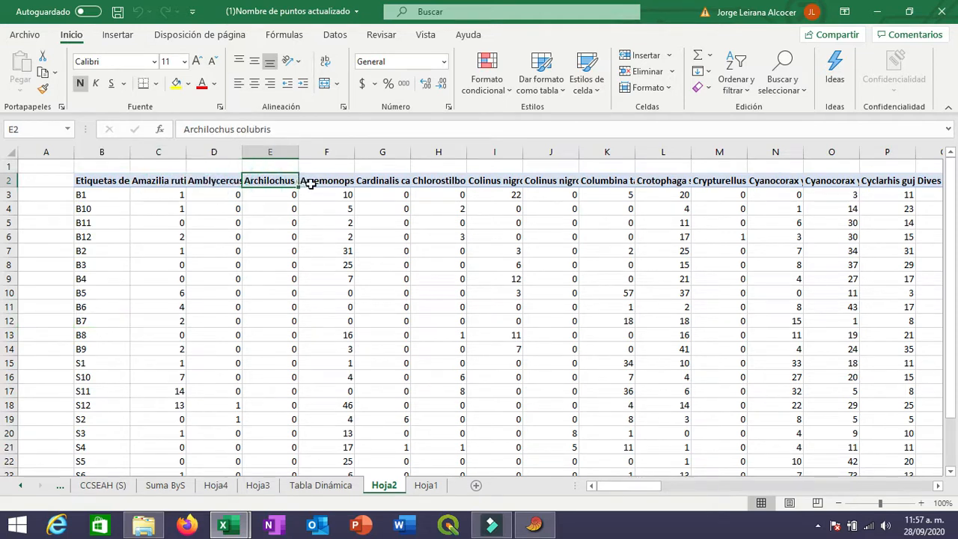
click(338, 182)
- Copy the whole species table in cells B2:CE26, including the point labels and species headers
click(113, 182)
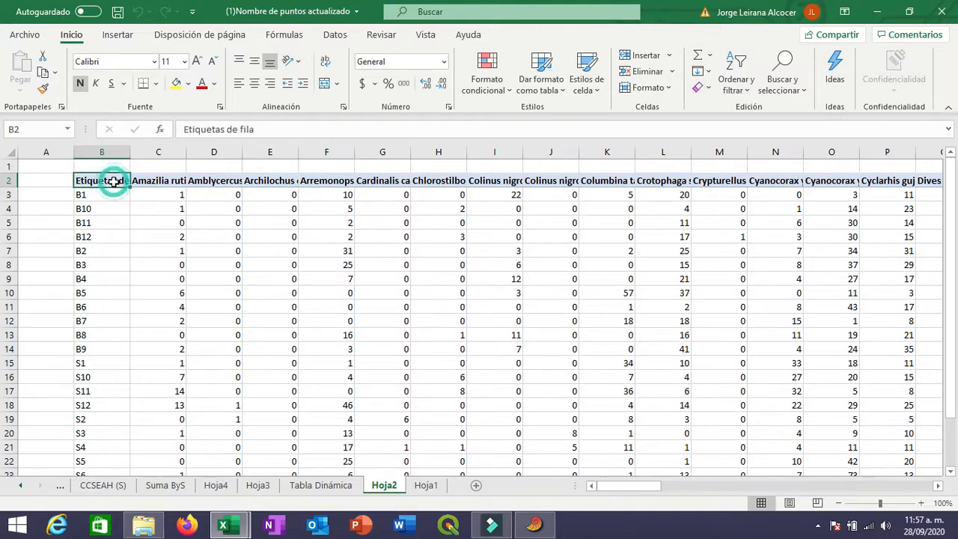
key(shift+Right)
key(shift+Right)
key(shift+Right)
key(shift+Right)
key(shift+Right)
key(shift+Right)
key(shift+Right)
key(shift+Right)
key(shift+Right)
key(shift+Right)
key(shift+Right)
key(shift+Right)
key(shift+Right)
key(shift+Right)
key(shift+Right)
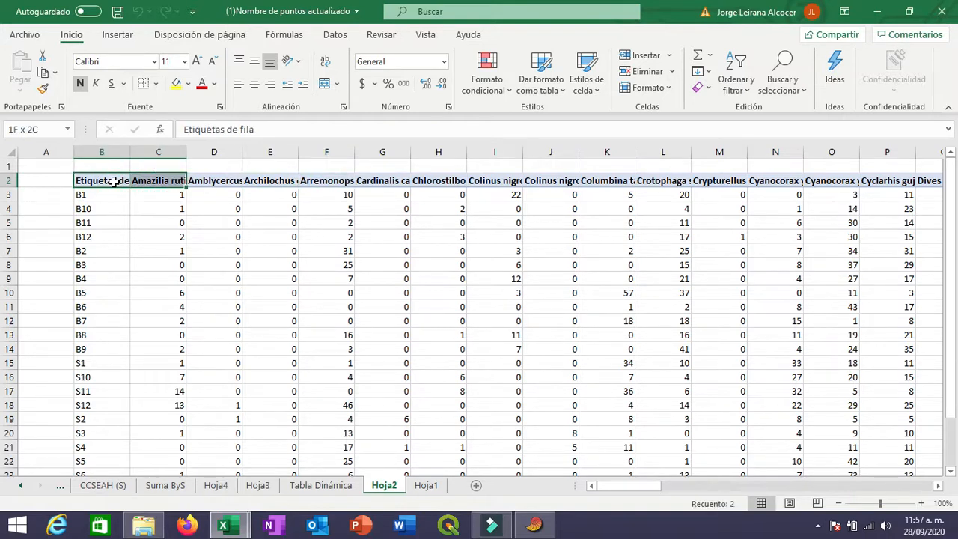
key(shift+Right)
key(shift+Right)
key(shift+Right)
key(shift+Right)
key(shift+Right)
key(shift+Right)
key(shift+Right)
key(shift+Right)
key(shift+Right)
key(shift+Right)
key(shift+Right)
key(shift+Right)
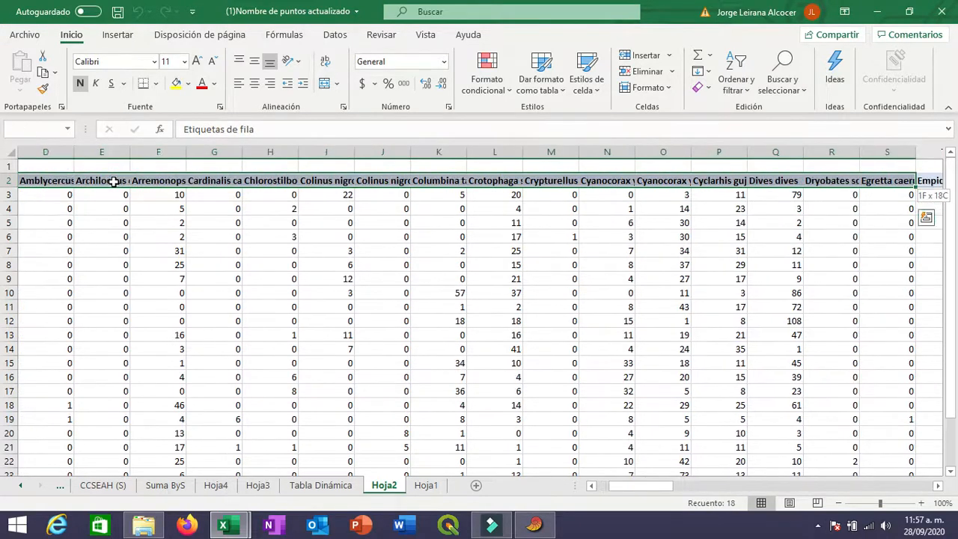
key(shift+Right)
key(shift+Right)
key(shift+Right)
key(shift+Right)
key(shift+Right)
key(shift+Right)
key(shift+Right)
key(shift+Right)
key(shift+Right)
key(shift+Right)
key(shift+Right)
key(shift+Right)
key(shift+Right)
key(shift+Right)
key(shift+Right)
key(shift+Right)
key(shift+Right)
key(shift+Right)
key(shift+Right)
key(shift+Right)
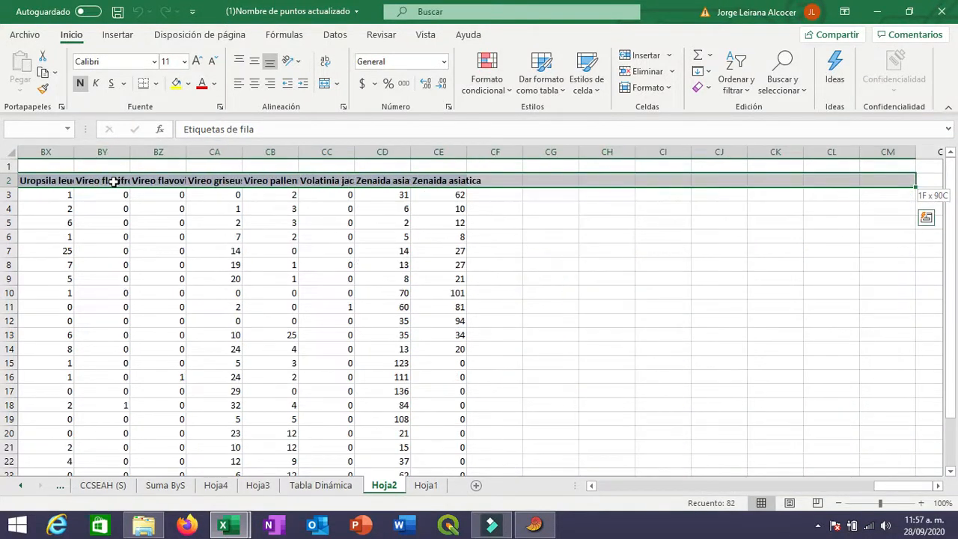
key(shift+Left)
key(shift+Left)
key(shift+Left)
key(shift+Left)
key(shift+Left)
key(shift+Left)
key(shift+Left)
key(shift+Left)
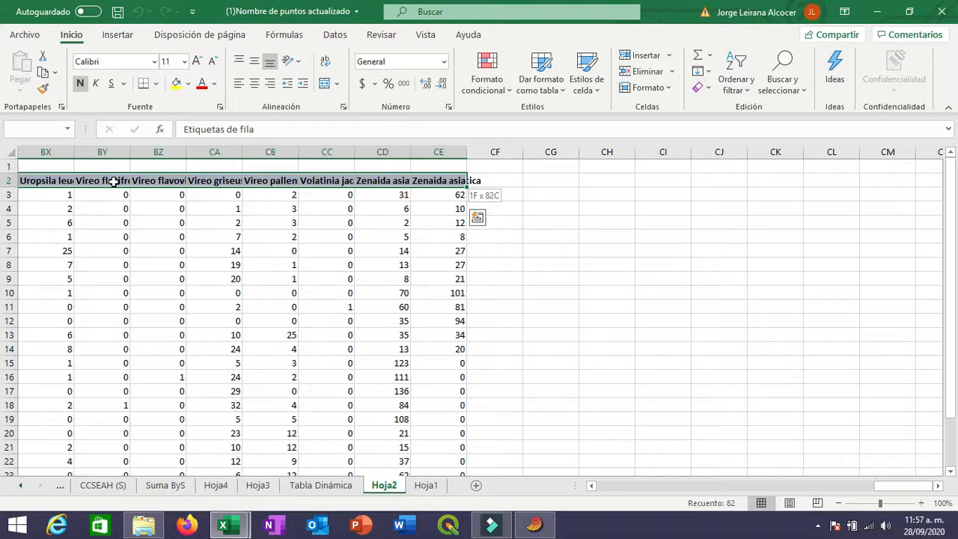
key(shift+Down)
key(shift+Down)
key(shift+Down)
key(shift+Down)
key(shift+Down)
key(shift+Down)
key(shift+Down)
key(shift+Down)
key(shift+Down)
key(shift+Down)
key(shift+Down)
key(shift+Down)
key(shift+Down)
key(shift+Down)
key(shift+Down)
key(shift+Down)
key(shift+Down)
key(shift+Down)
key(shift+Down)
key(shift+Down)
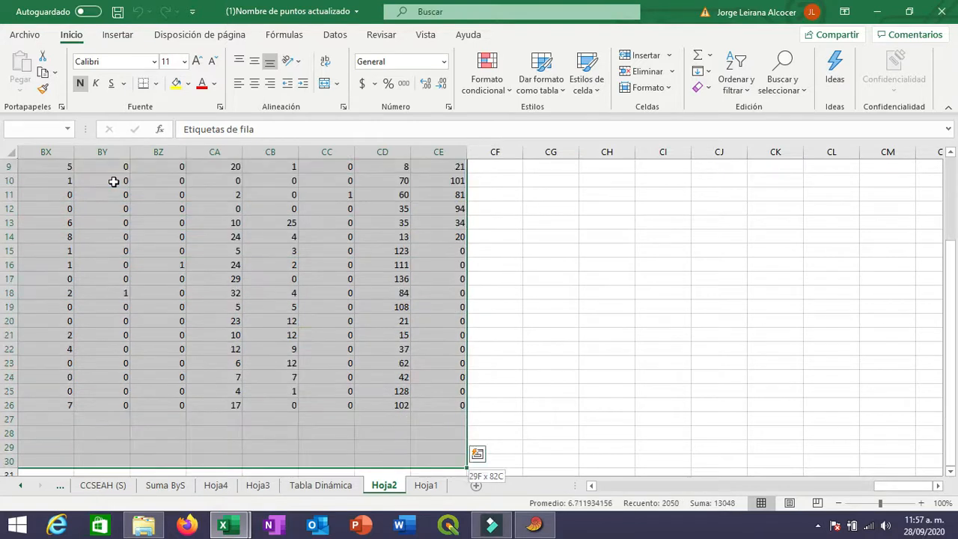
key(shift+Up)
key(shift+Up)
key(shift+Up)
key(shift+Up)
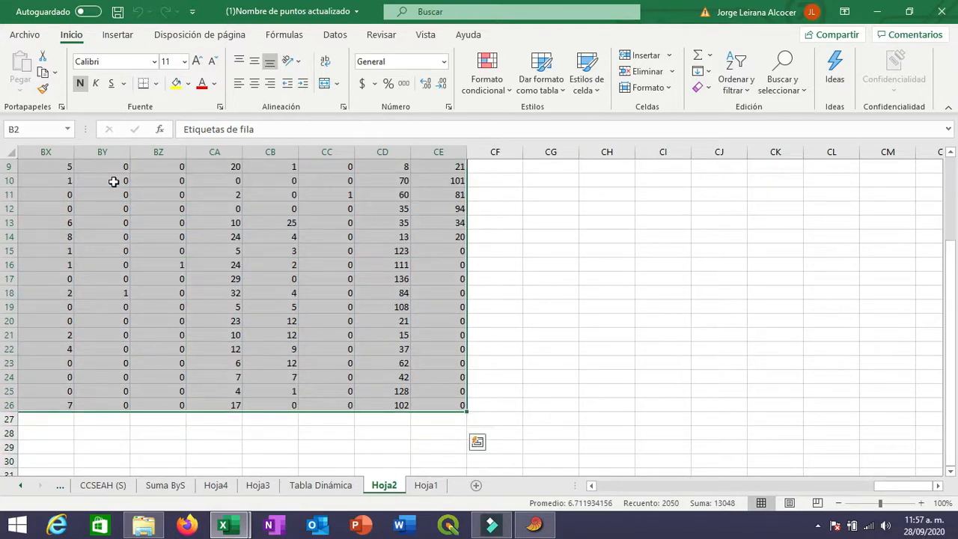
key(ctrl+c)
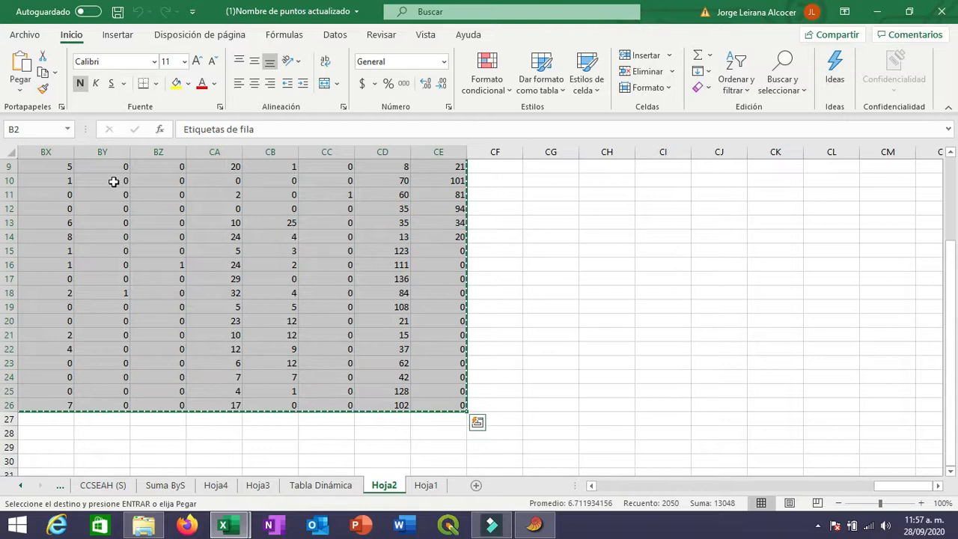
- Switch to PAST and paste the copied table at the blank cell where the Name row and Name column meet
click(534, 524)
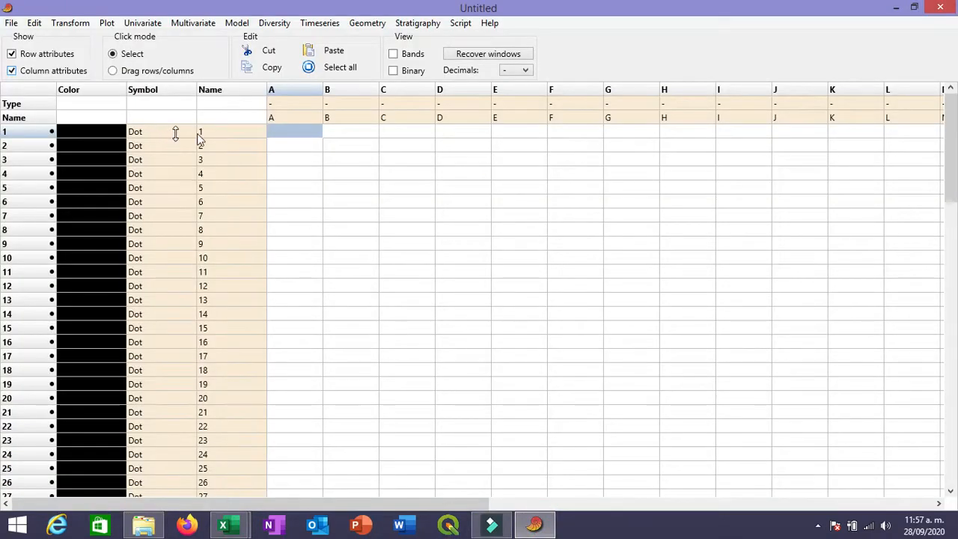
click(237, 120)
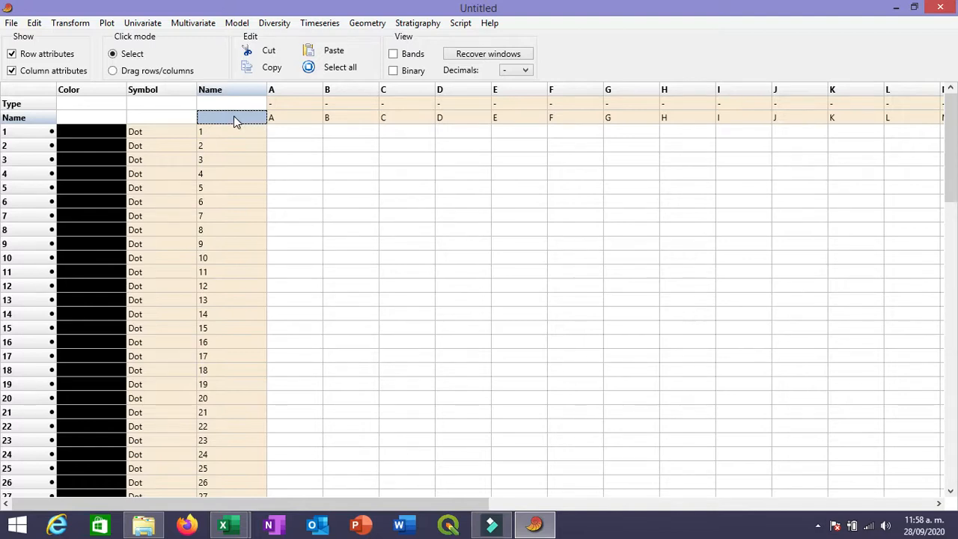
key(ctrl+v)
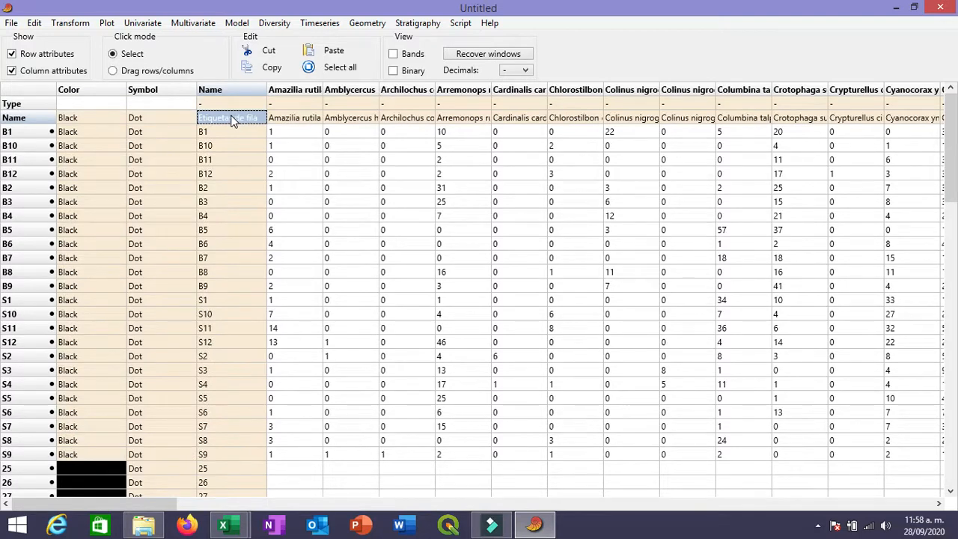
- Replace the "Etiquetas de fila" label with "Punto m" and hide the row and column attributes
double_click(232, 119)
text(SPunto m)
click(11, 71)
click(12, 56)
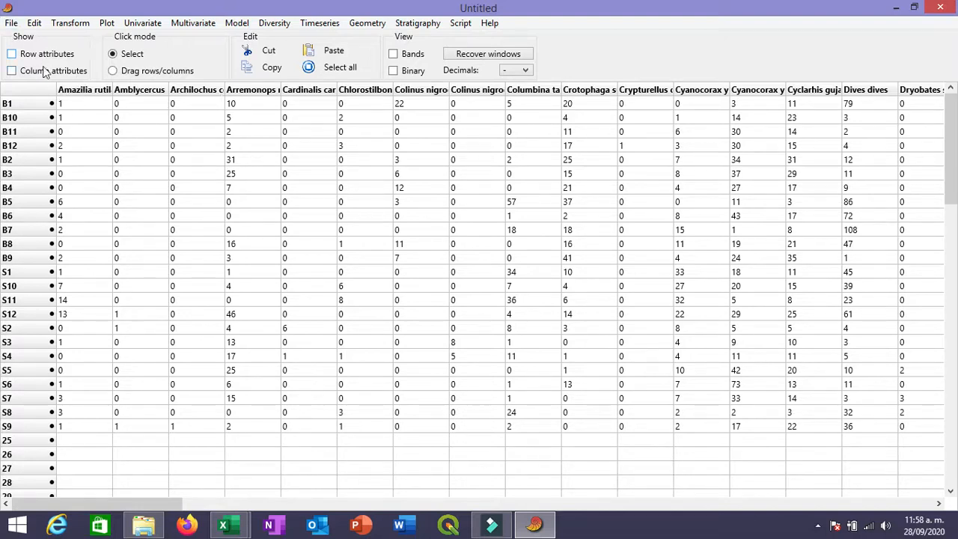
click(11, 23)
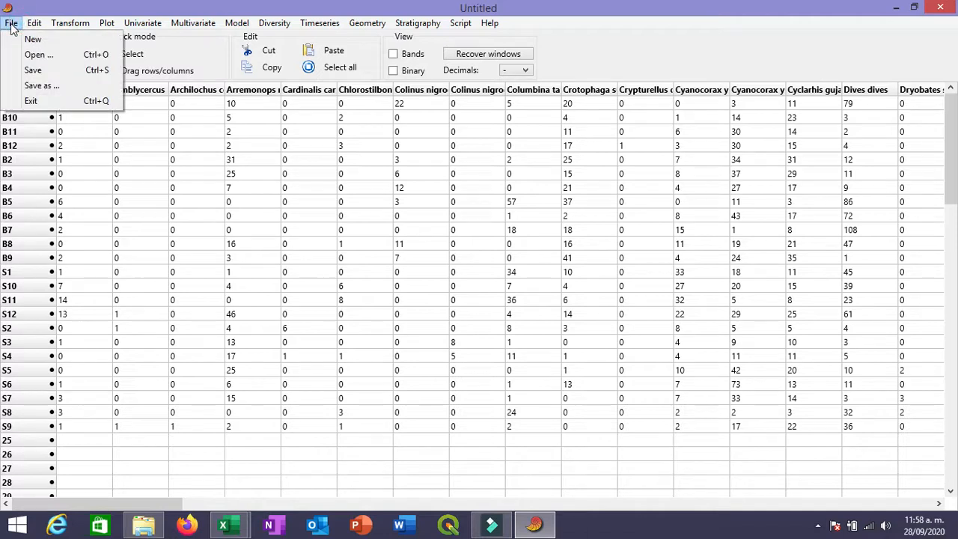
click(29, 91)
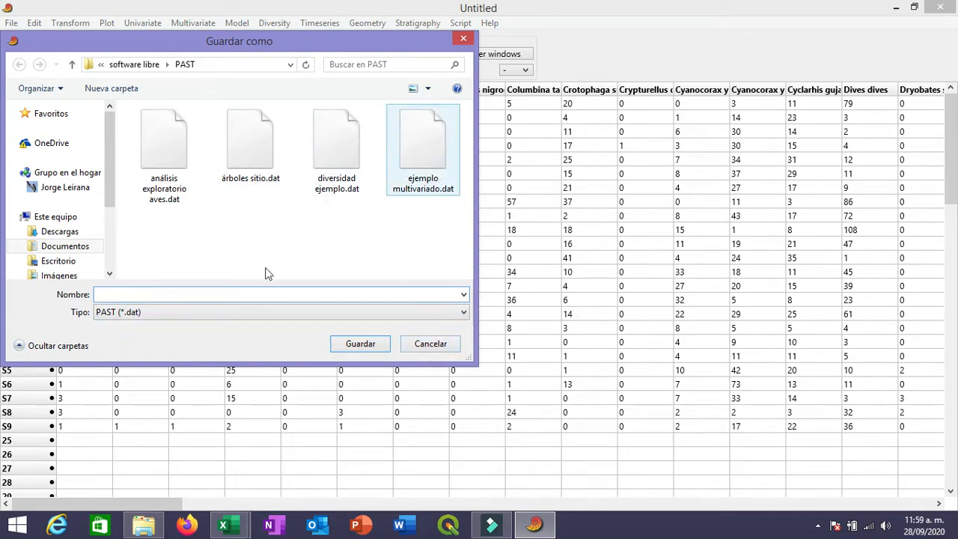
click(420, 348)
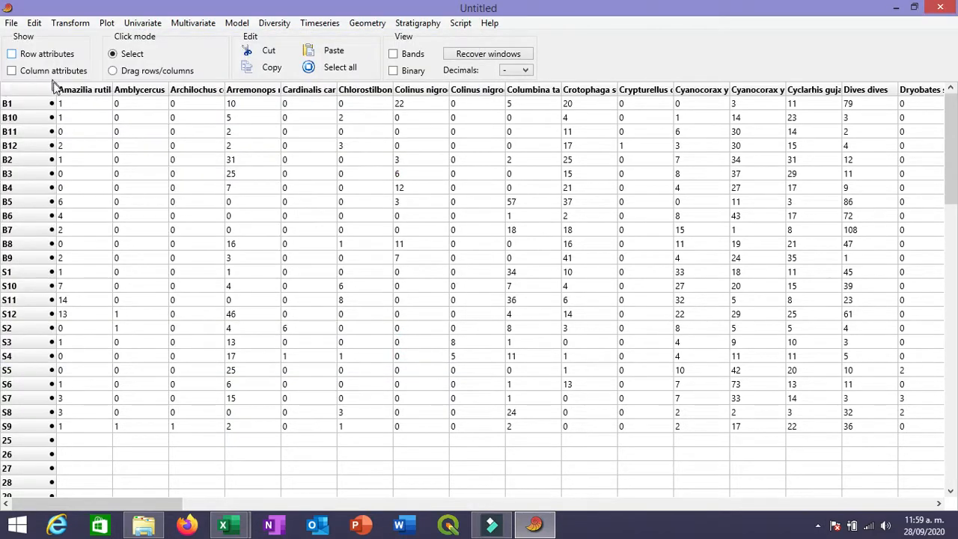
- Select all abundance values from row B1 to S9, across every species column through the last Zenaida asiatica column
click(78, 104)
key(Delete)
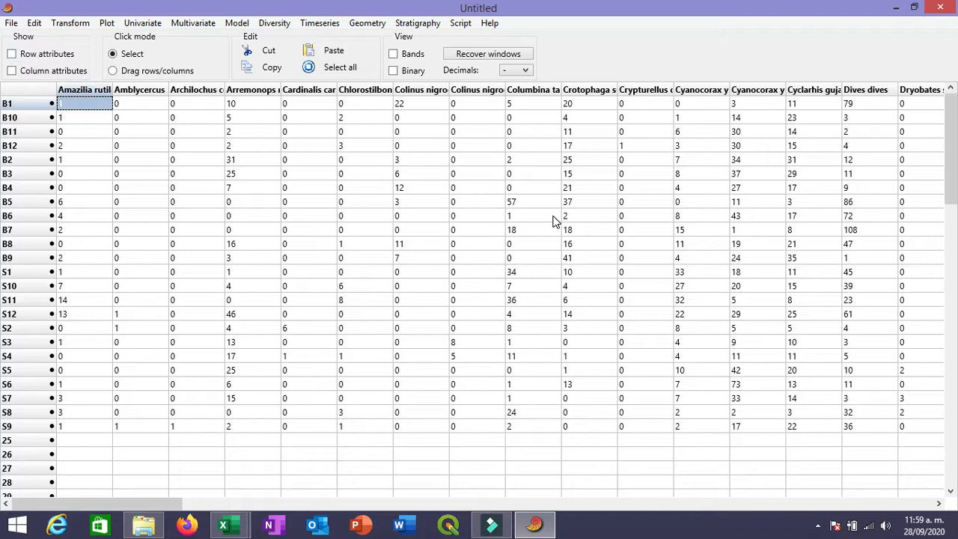
key(shift+Down)
key(shift+Down)
key(shift+Down)
key(shift+Down)
key(shift+Down)
key(shift+Down)
key(shift+Down)
key(shift+Down)
key(shift+Down)
key(shift+Down)
key(shift+Down)
key(shift+Down)
key(shift+Down)
key(shift+Down)
key(shift+Down)
key(shift+Down)
key(shift+Down)
key(shift+Down)
key(shift+Down)
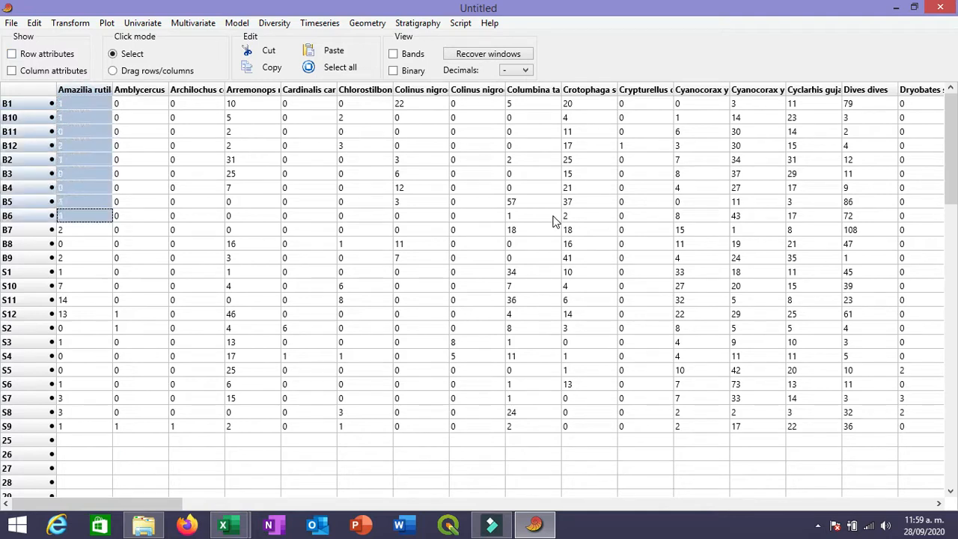
key(shift+Down)
key(shift+Down)
key(shift+Down)
key(shift+Down)
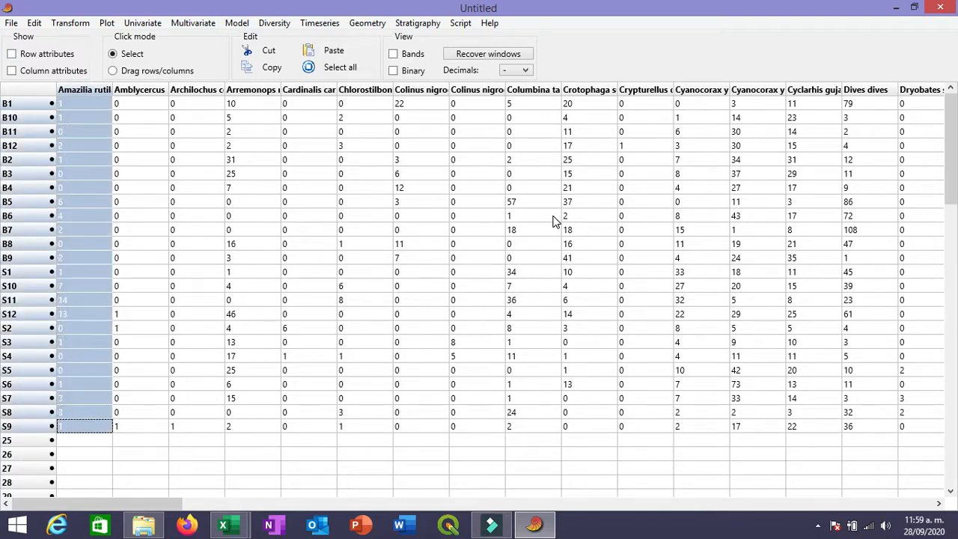
key(shift+Right)
key(shift+Right)
key(shift+Right)
key(shift+Right)
key(shift+Right)
key(shift+Right)
key(shift+Right)
key(shift+Right)
key(shift+Right)
key(shift+Right)
key(shift+Right)
key(shift+Right)
key(shift+Right)
key(shift+Right)
key(shift+Right)
key(shift+Right)
key(shift+Right)
key(shift+Right)
key(shift+Right)
key(shift+Right)
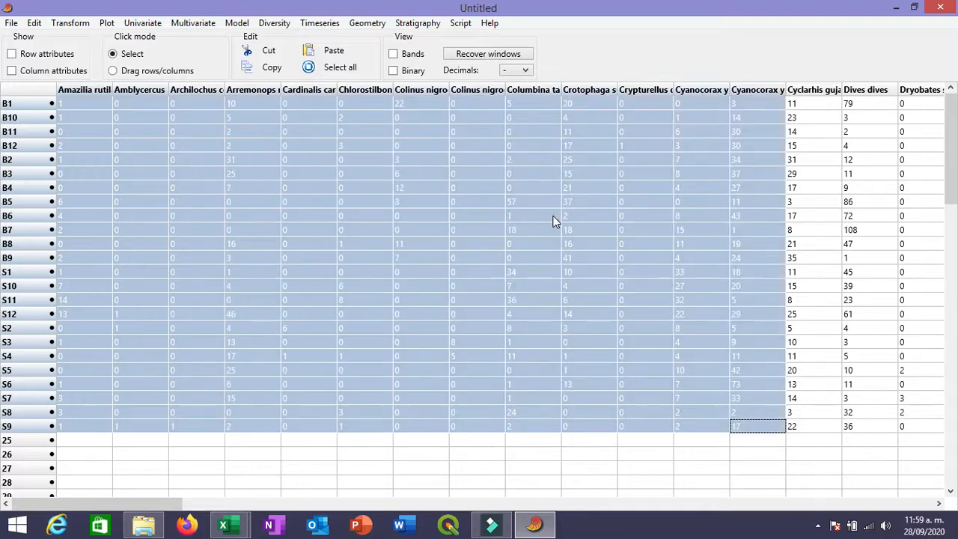
key(shift+Right)
key(shift+Right)
key(shift+Right)
key(shift+Right)
key(shift+Right)
key(shift+Right)
key(shift+Right)
key(shift+Right)
key(shift+Right)
key(shift+Right)
key(shift+Right)
key(shift+Right)
key(shift+Right)
key(shift+Right)
key(shift+Right)
key(shift+Right)
key(shift+Right)
key(shift+Right)
key(shift+Right)
key(shift+Right)
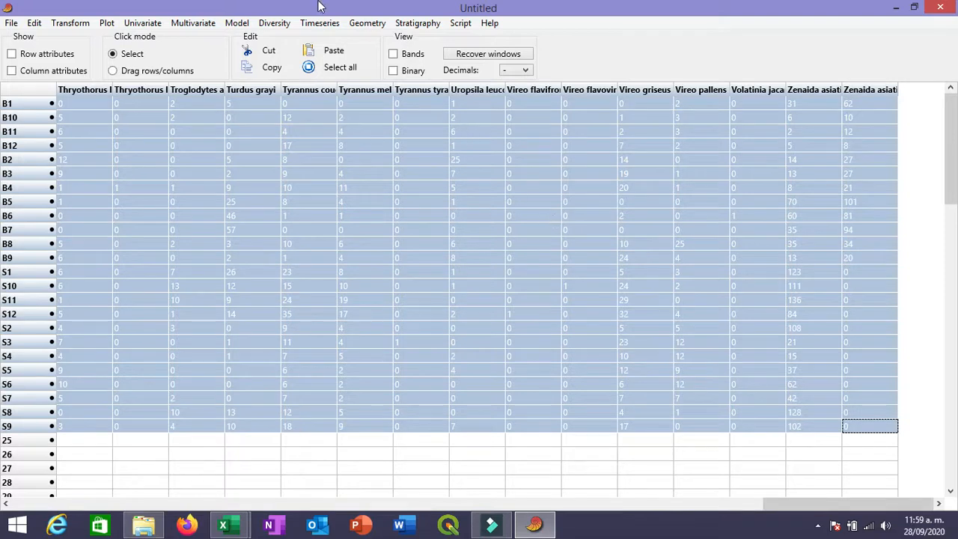
- Run a principal components analysis (PCA) on the selected data and maximize its results window
click(200, 25)
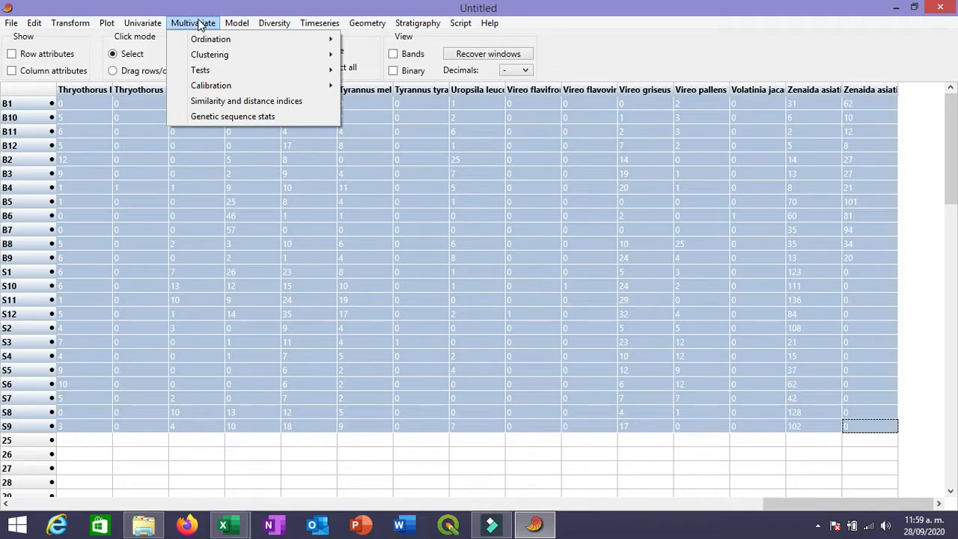
mouse_move(216, 41)
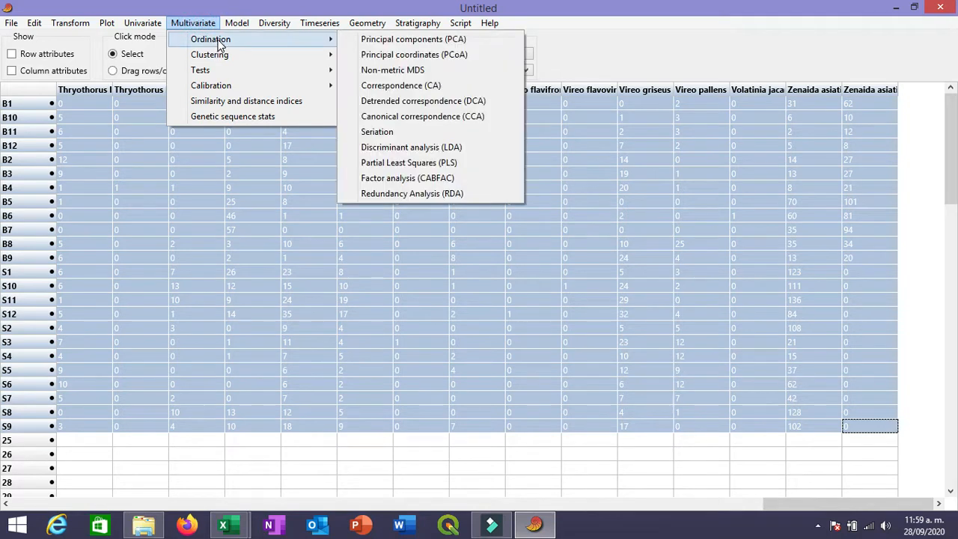
click(369, 41)
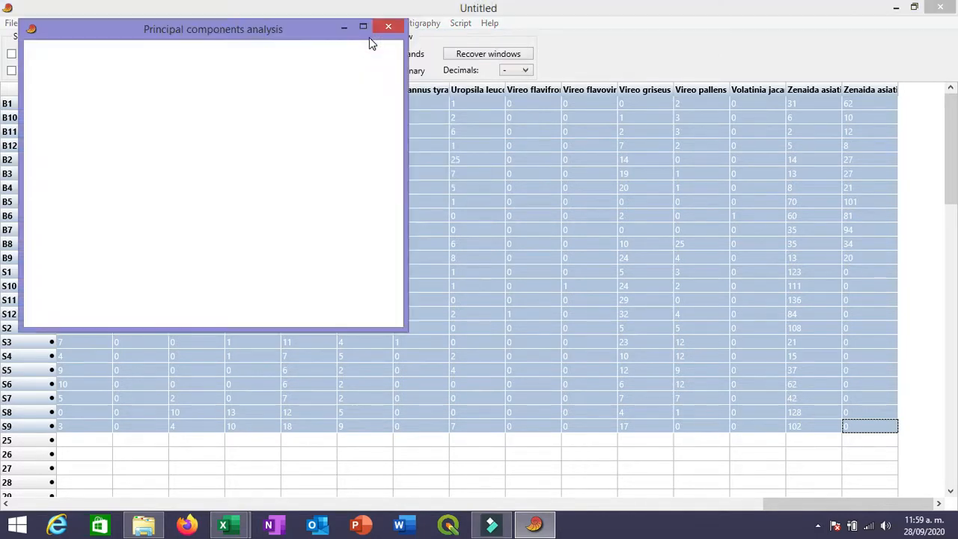
click(364, 28)
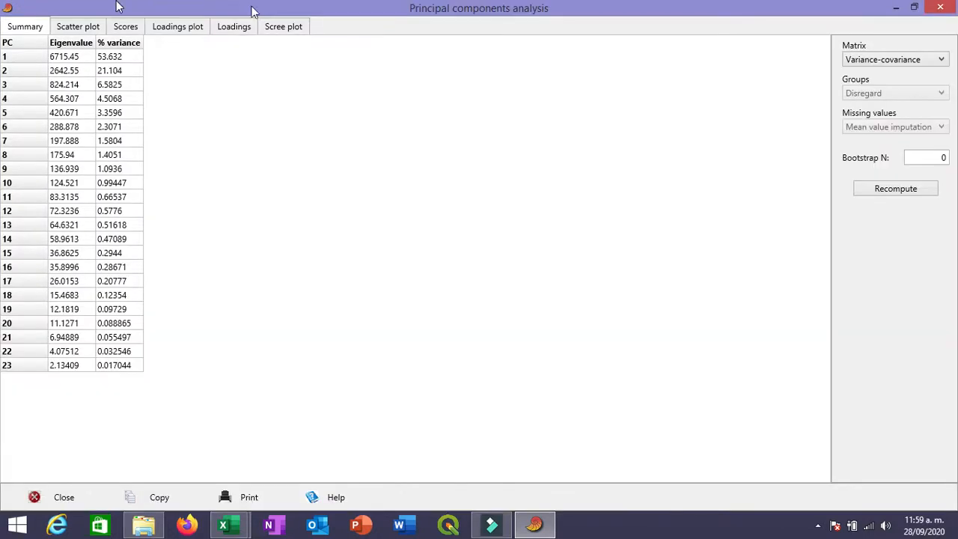
- Review the PCA summary against the scatter plot of PC 1 and PC 2, and show row labels on the plotted points
click(79, 28)
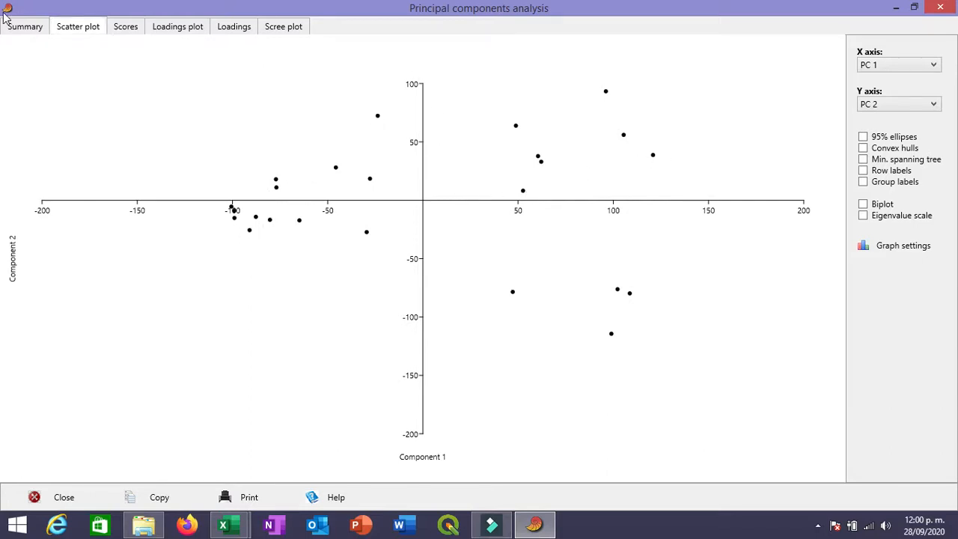
click(22, 30)
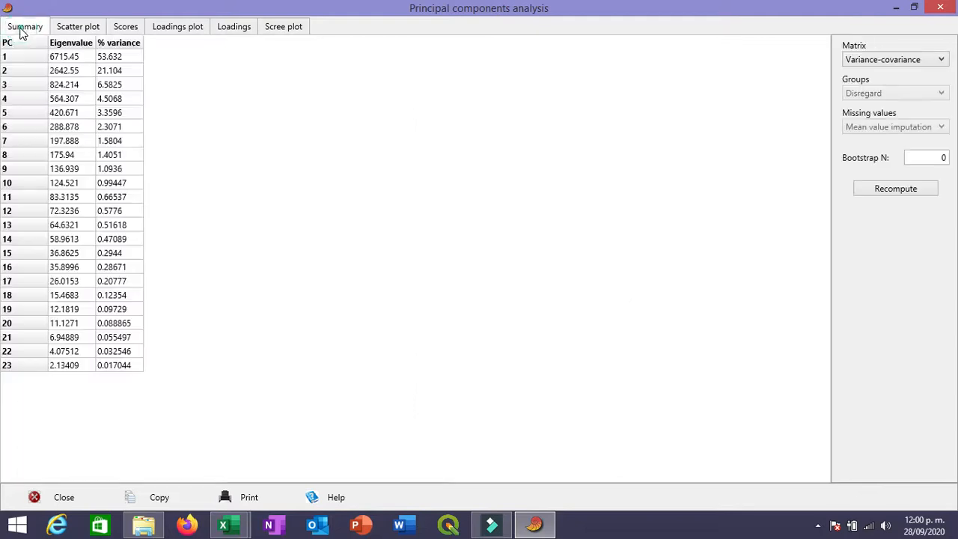
click(79, 28)
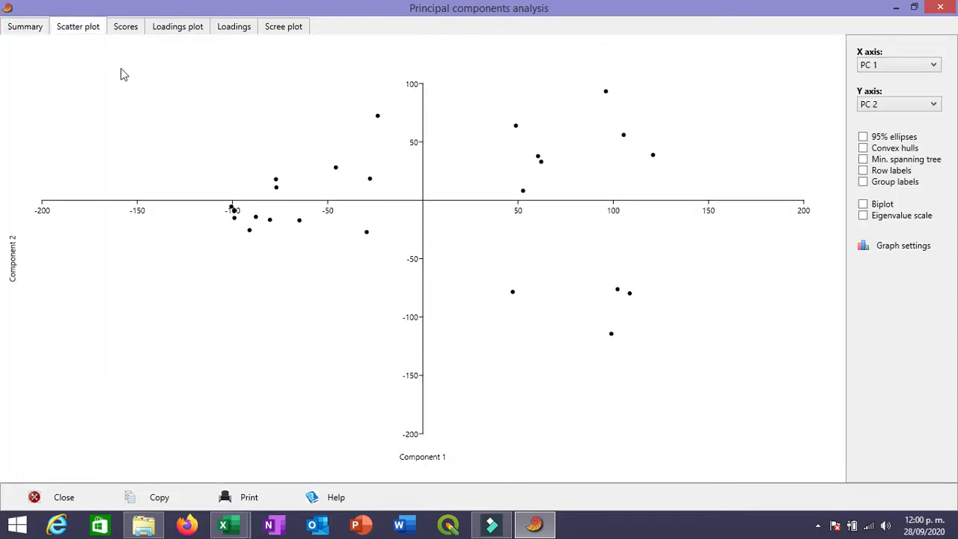
click(863, 171)
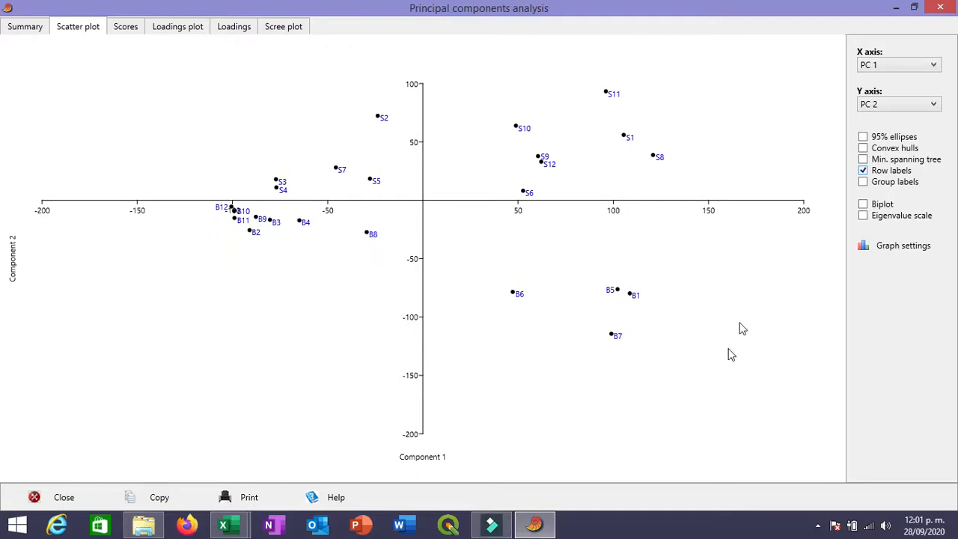
- Show the species biplot vectors briefly on the scatter plot, hide them again, and copy the plot
click(863, 205)
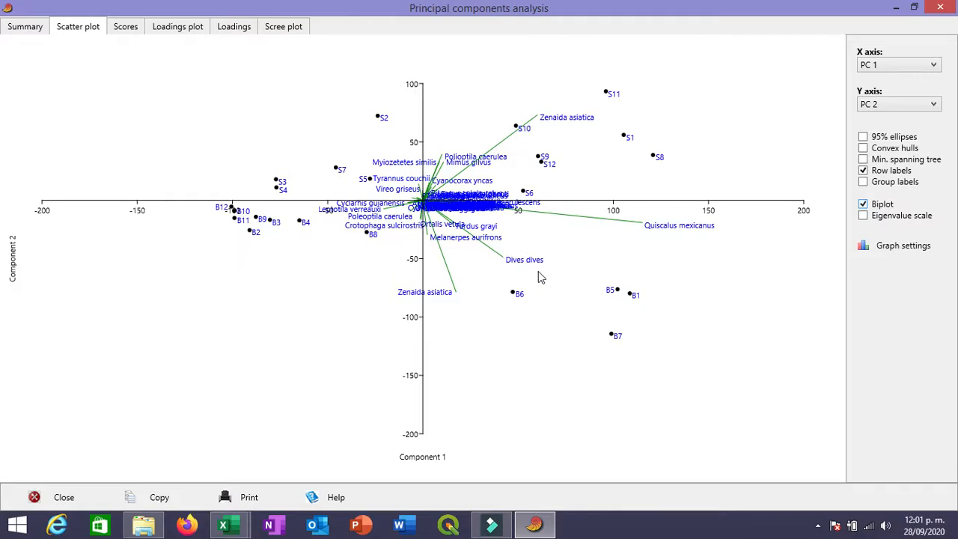
click(862, 204)
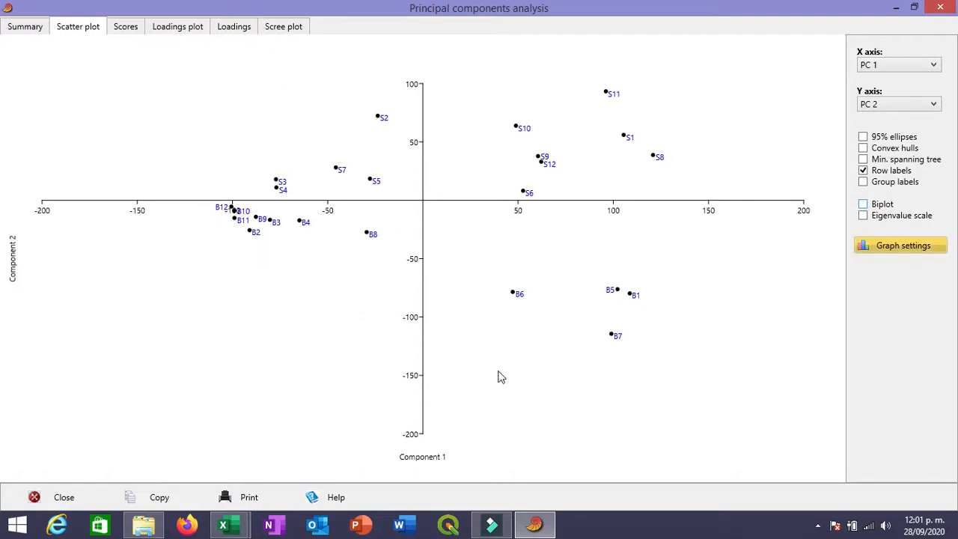
click(147, 503)
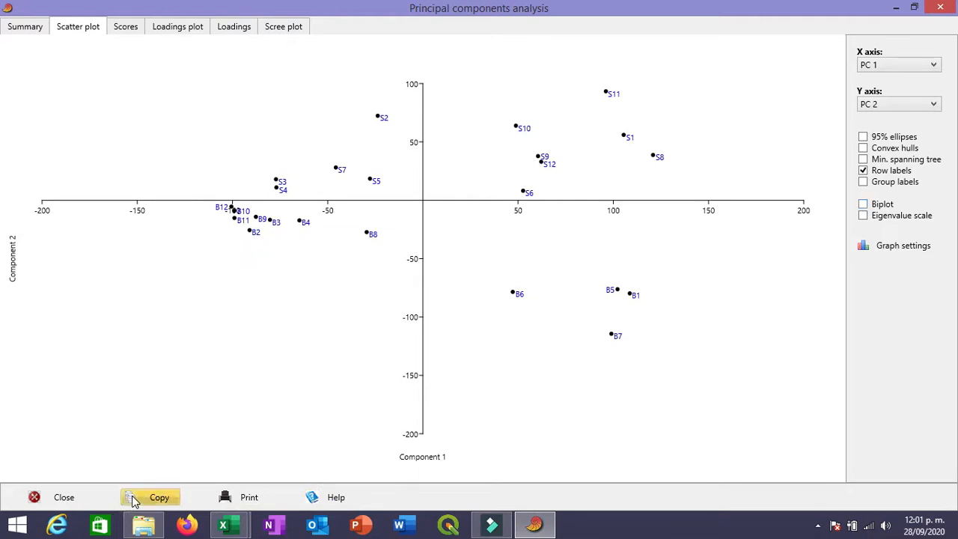
- Review the available printers and the graph preferences for the scatter plot without printing or changing anything
click(236, 499)
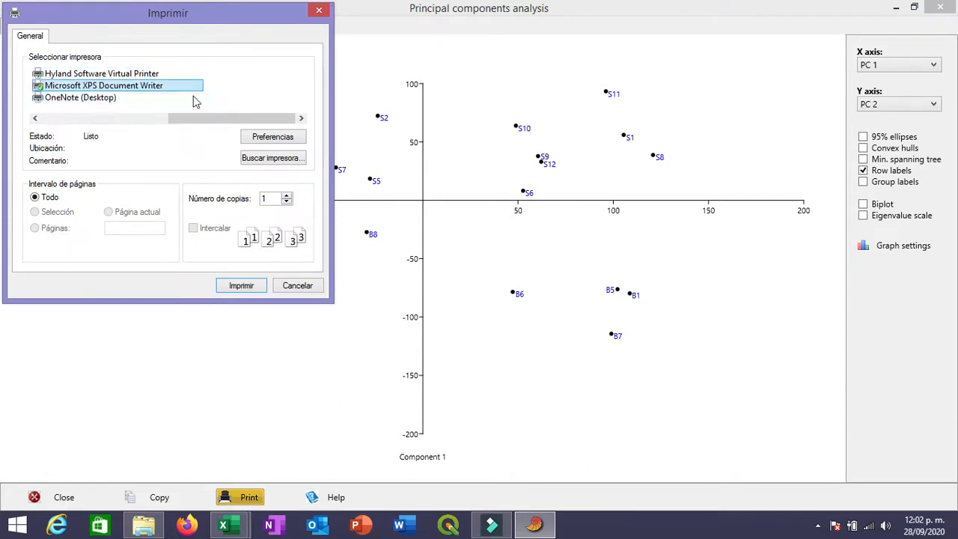
drag(184, 118, 33, 114)
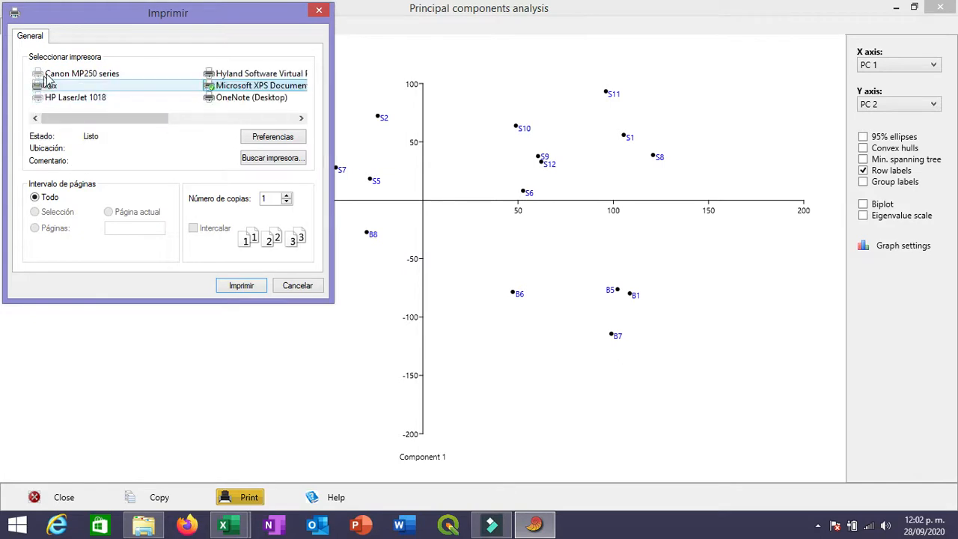
click(297, 286)
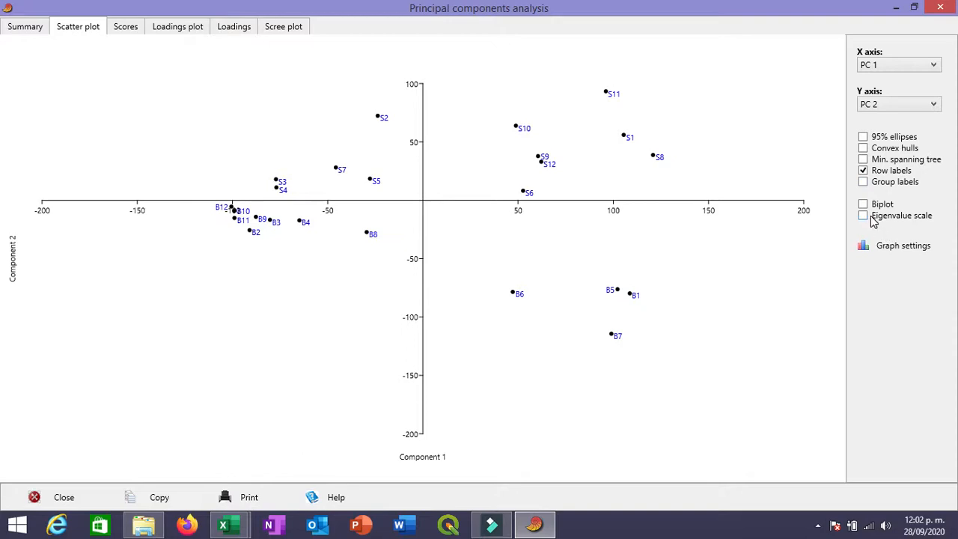
click(887, 247)
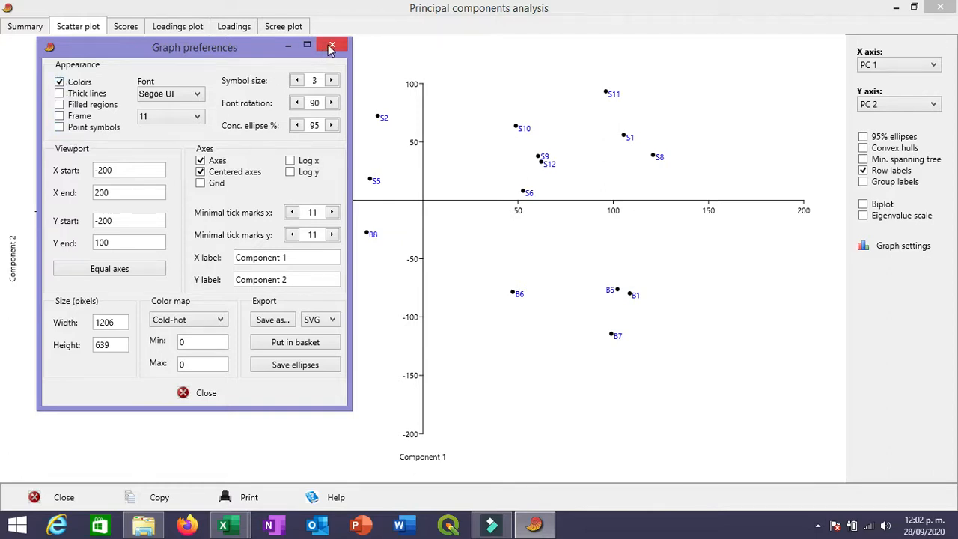
click(331, 47)
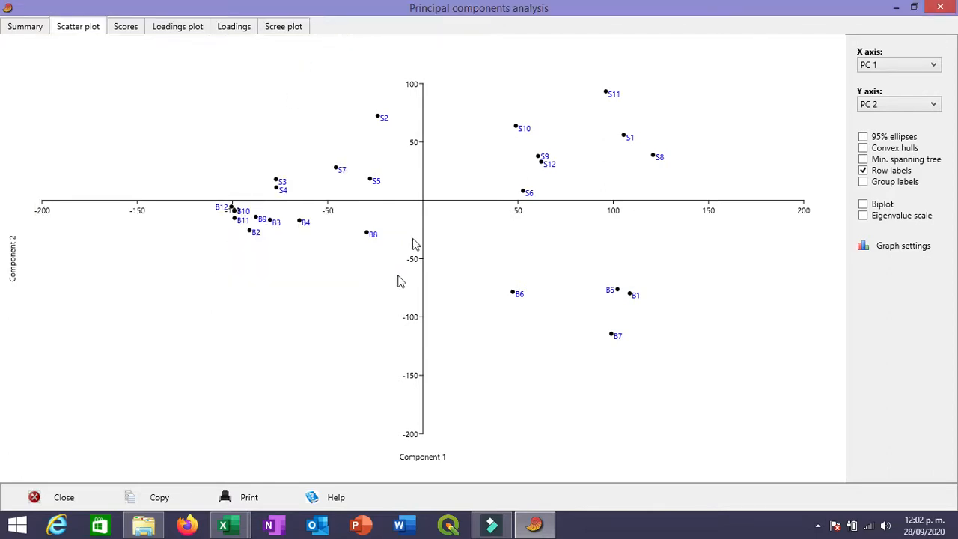
- Recheck the component summary and the scatter plot, and close the principal components analysis
click(37, 30)
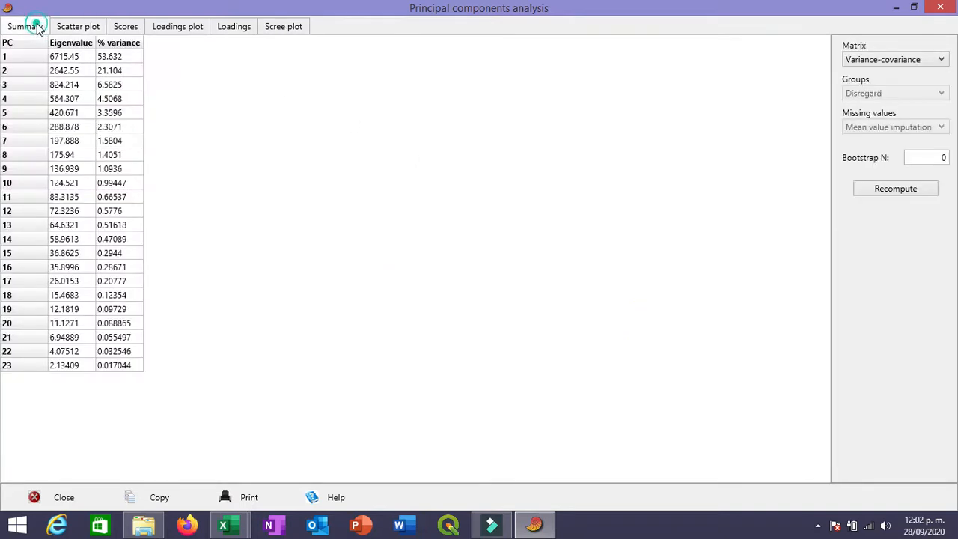
click(68, 30)
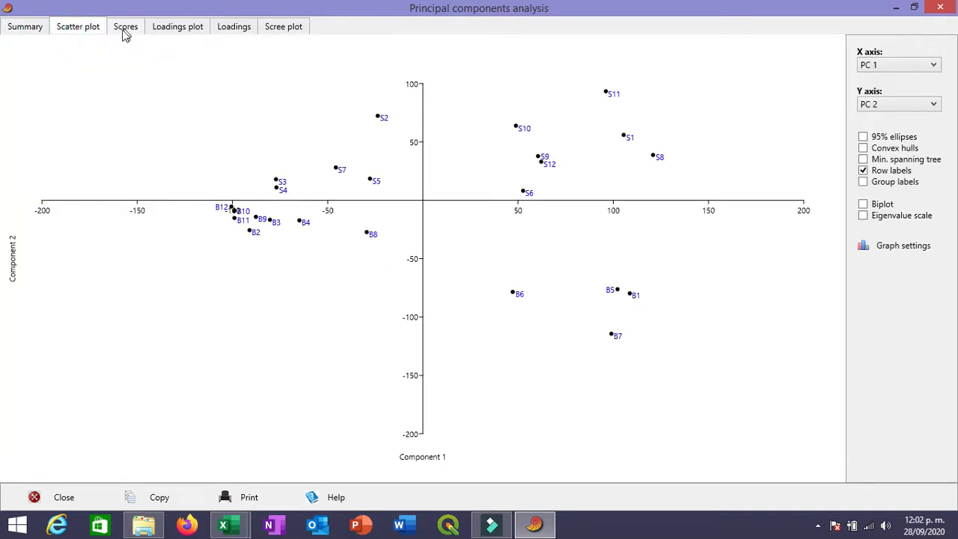
click(941, 9)
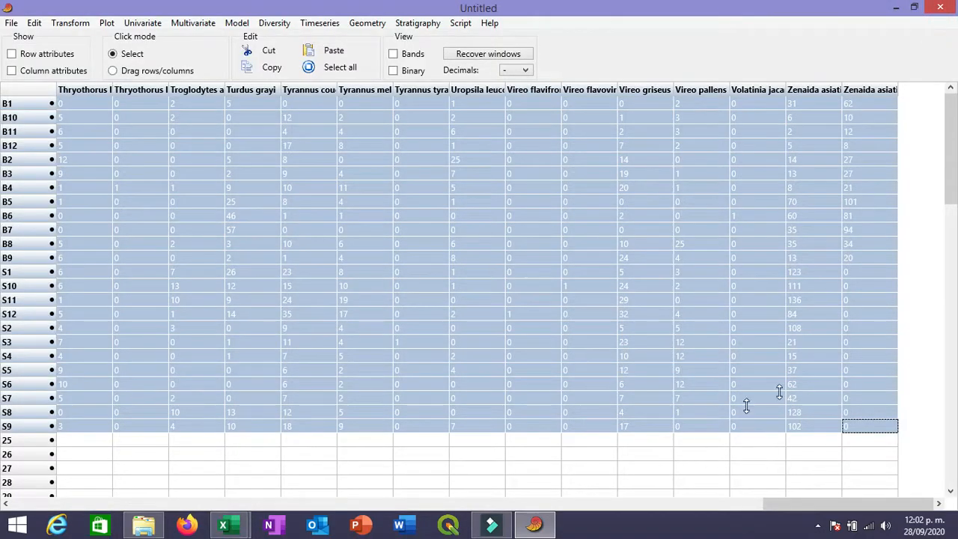
- Run a classical hierarchical clustering on the selected data and maximize the dendrogram window
click(196, 24)
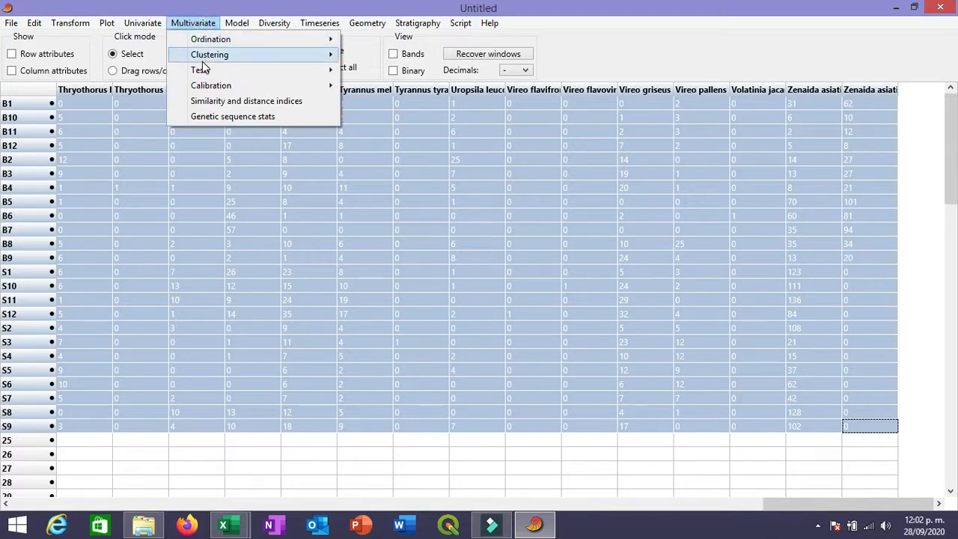
mouse_move(211, 59)
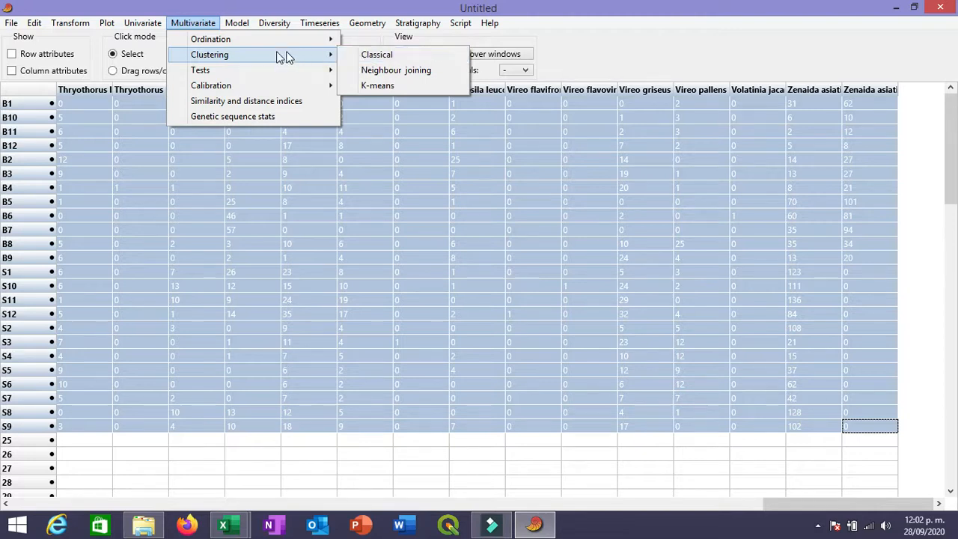
click(378, 56)
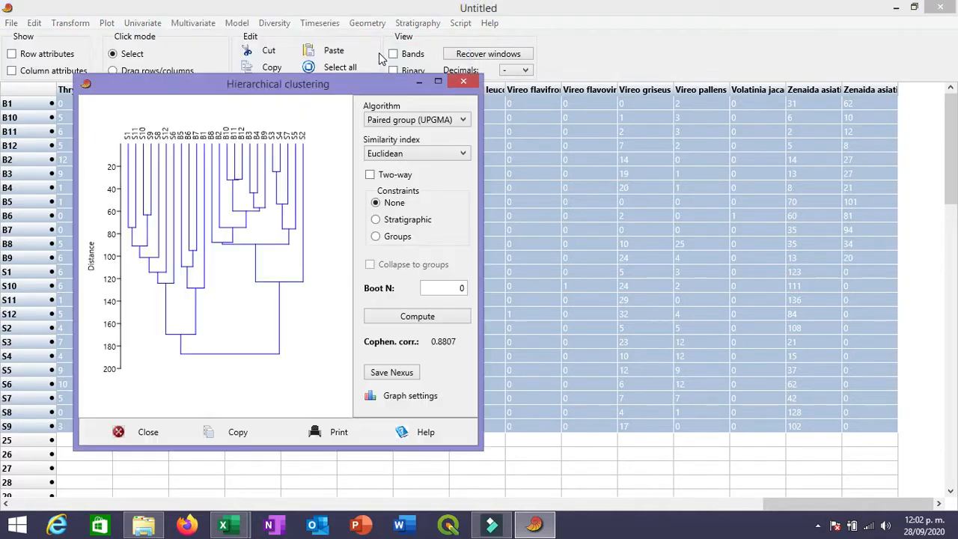
click(438, 82)
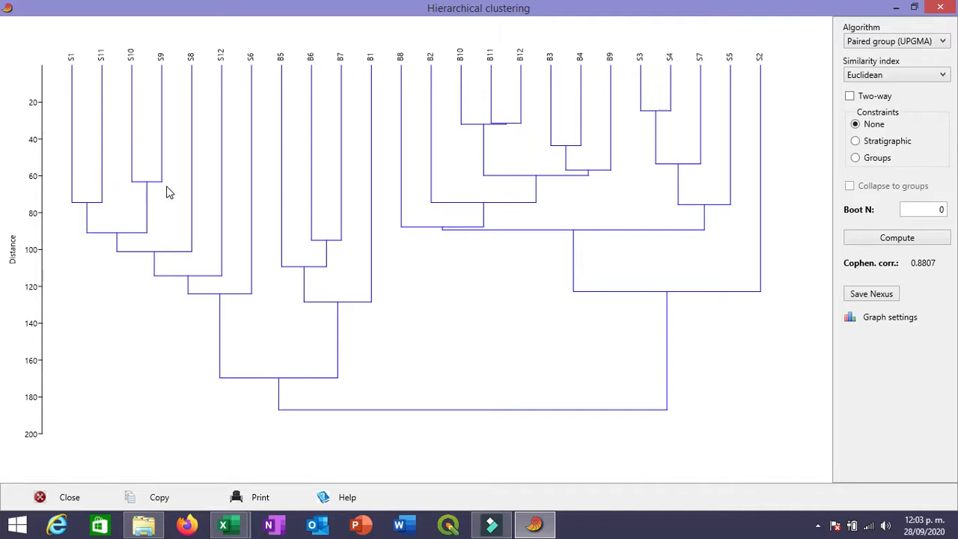
- Recompute the dendrogram with the Jaccard similarity index
click(934, 81)
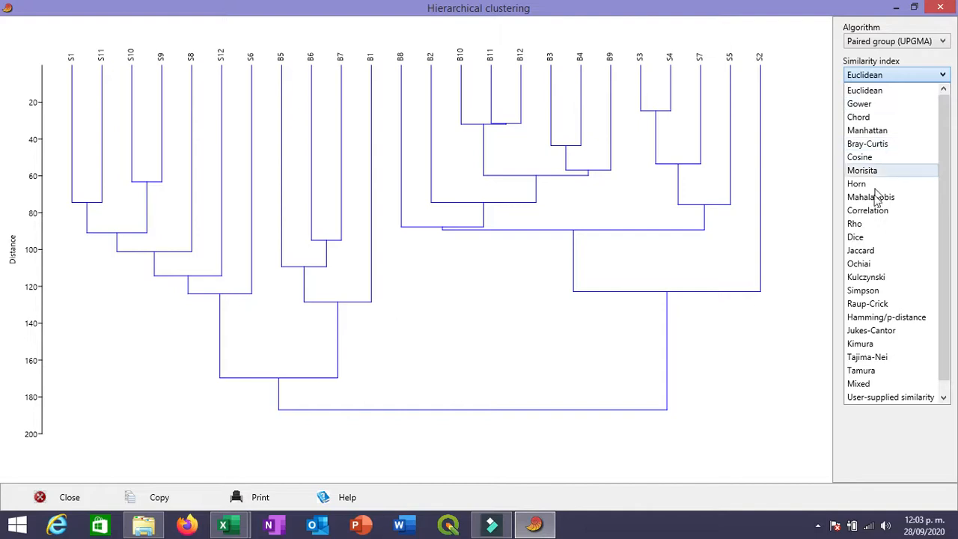
click(861, 251)
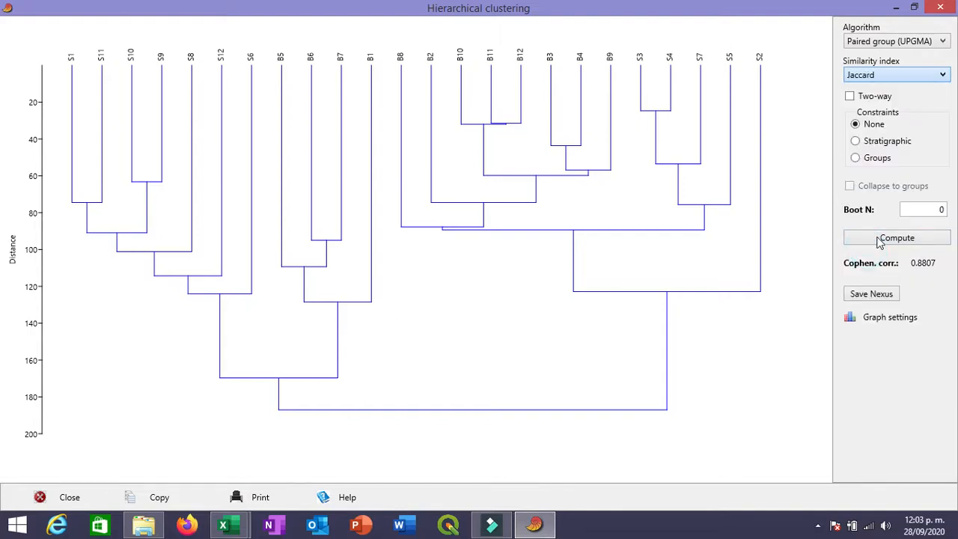
click(891, 239)
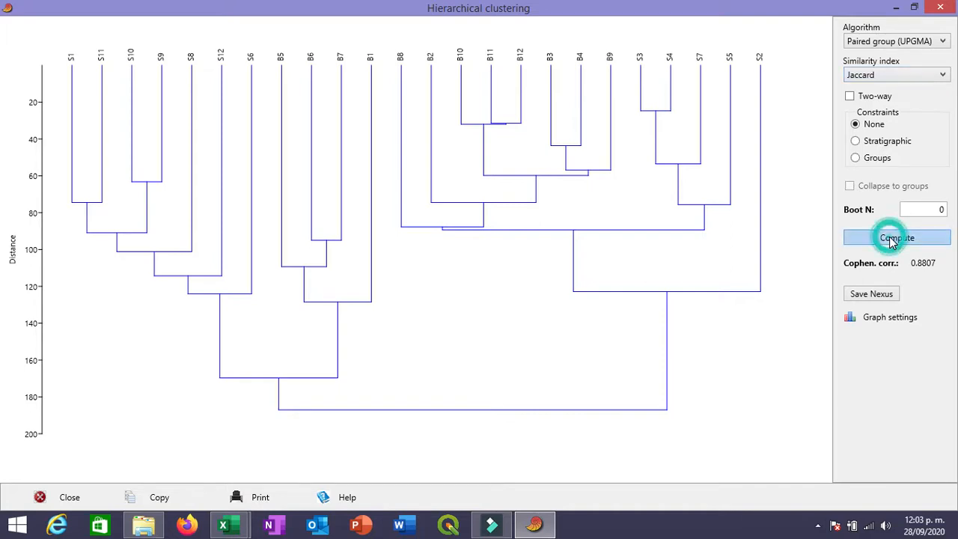
- Set the similarity index back to Euclidean and recompute the dendrogram
click(926, 76)
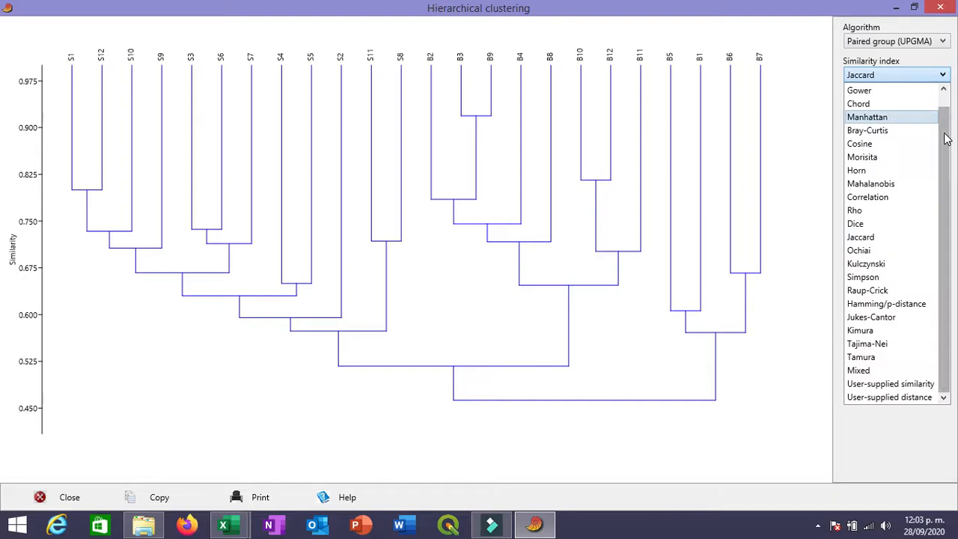
scroll(932, 118, up, 1)
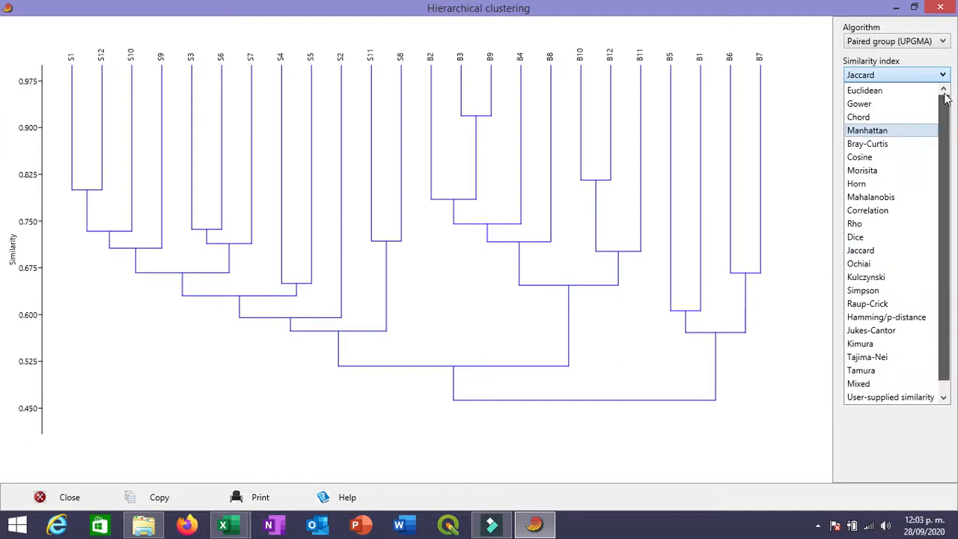
click(890, 90)
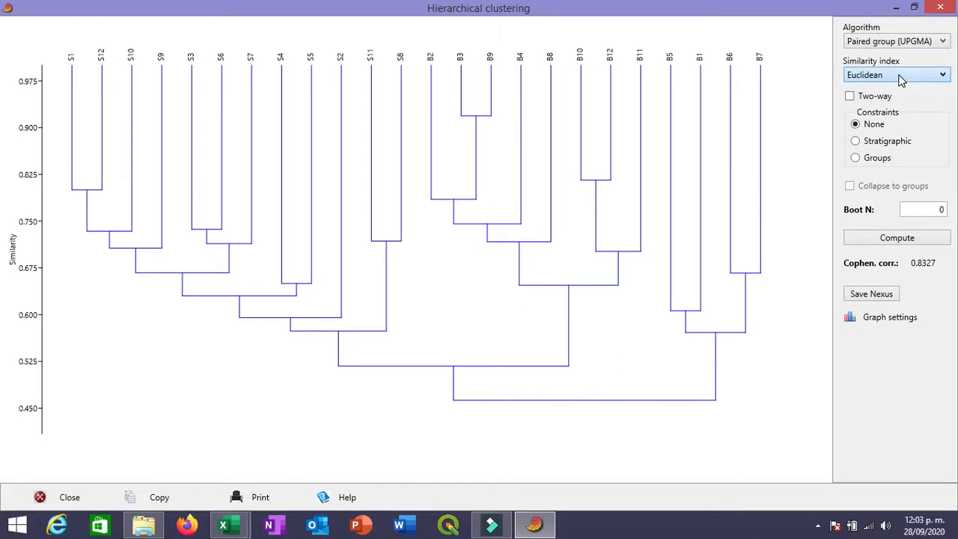
click(893, 238)
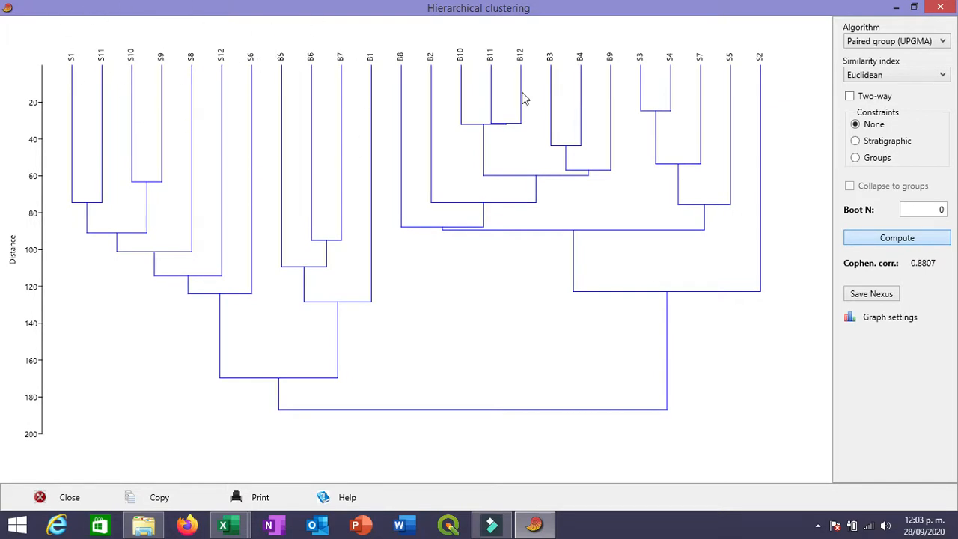
- Recompute the dendrogram with the Jaccard similarity index
click(902, 72)
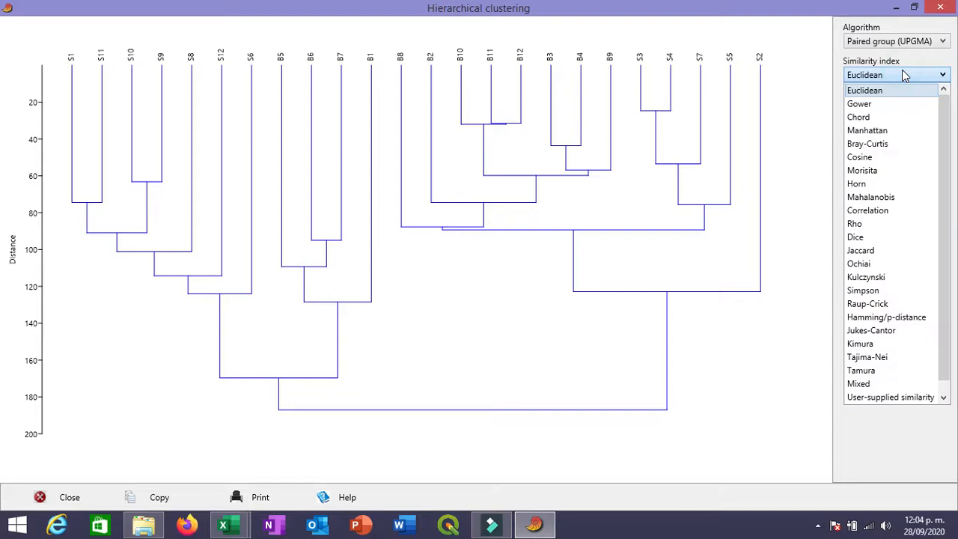
drag(946, 267, 950, 317)
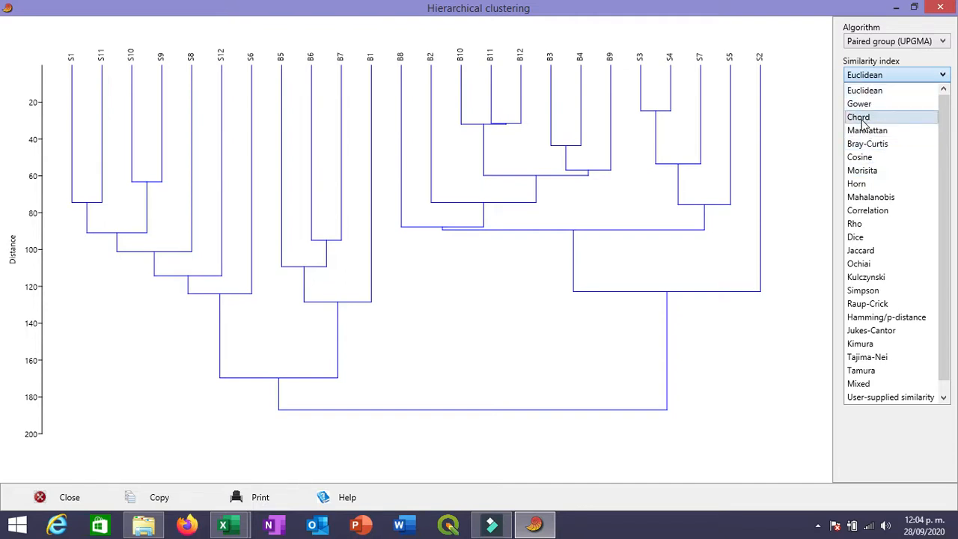
click(868, 252)
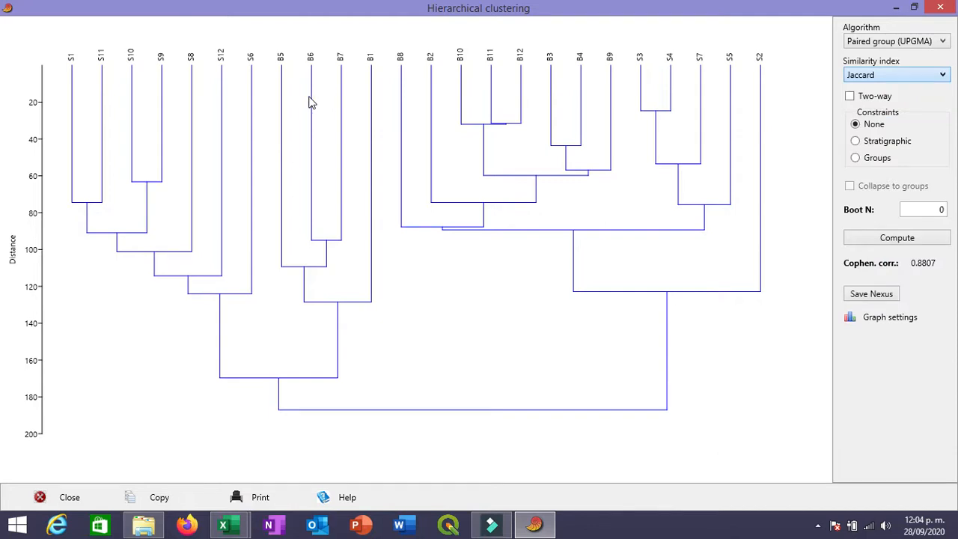
click(885, 239)
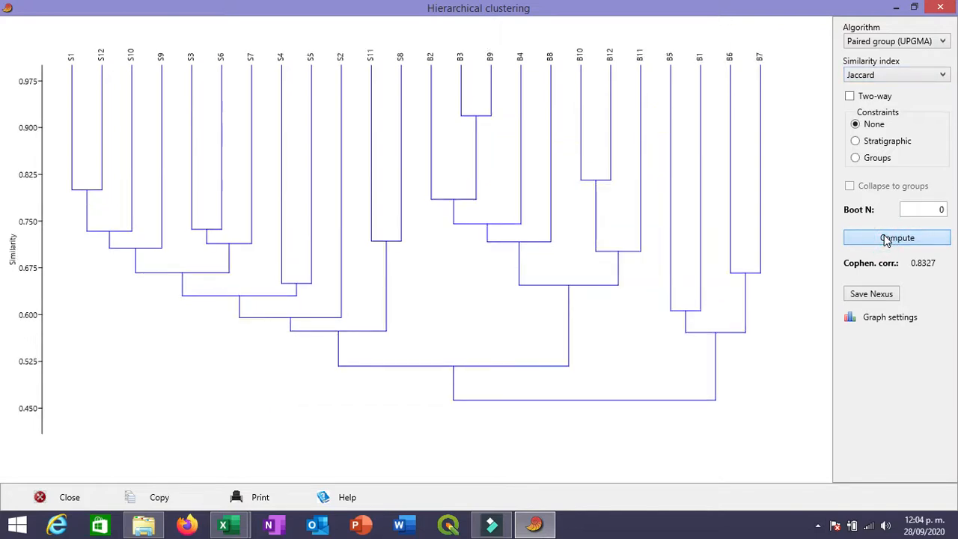
- Return the similarity index to Euclidean and recompute the dendrogram
click(919, 76)
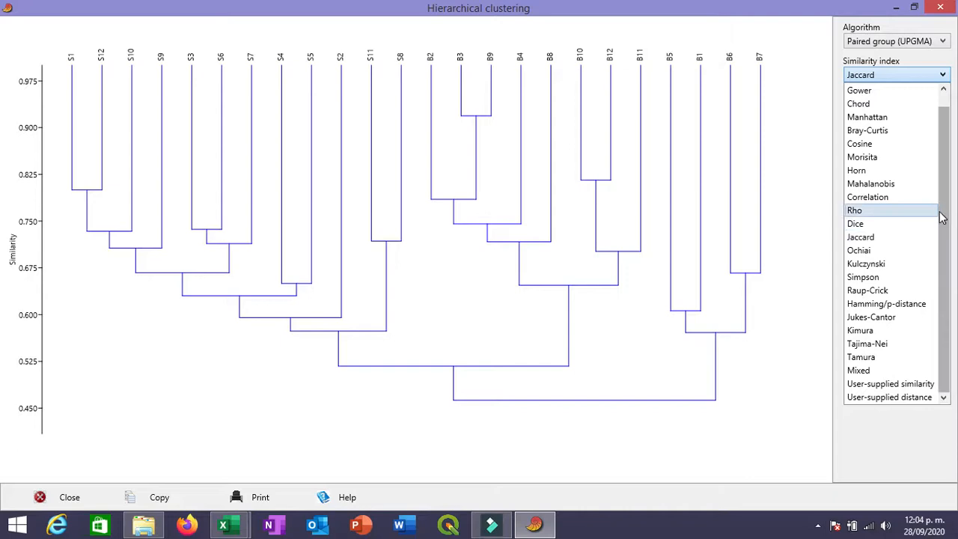
drag(940, 214, 942, 206)
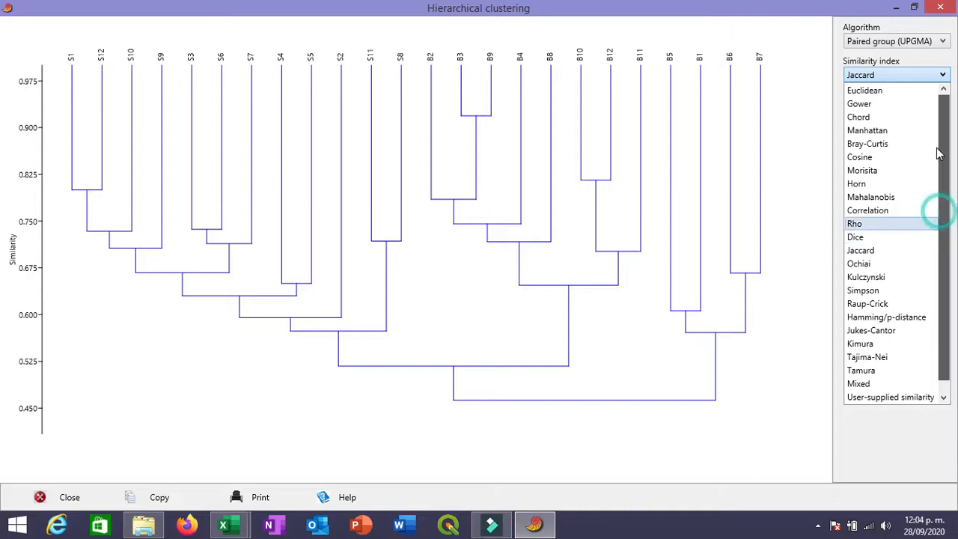
click(864, 90)
click(940, 73)
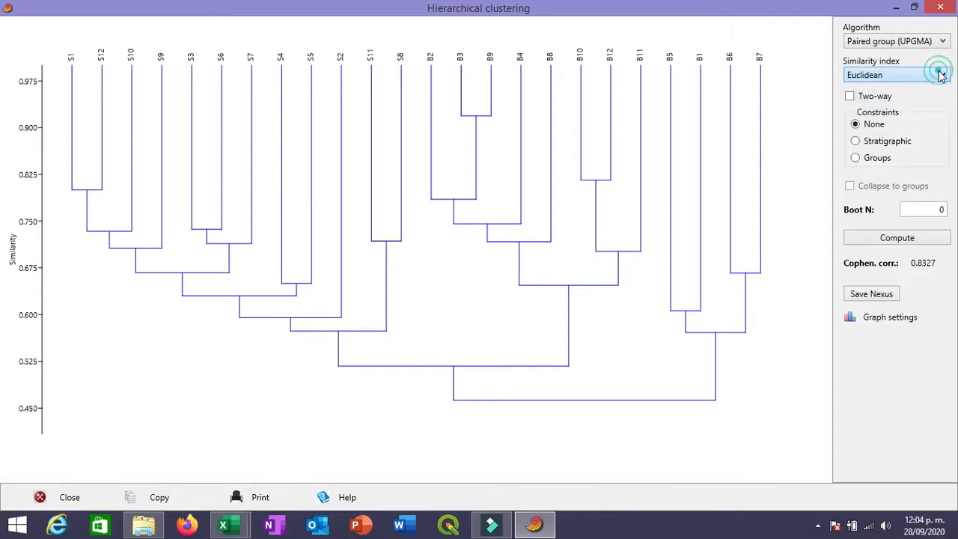
drag(947, 143, 947, 204)
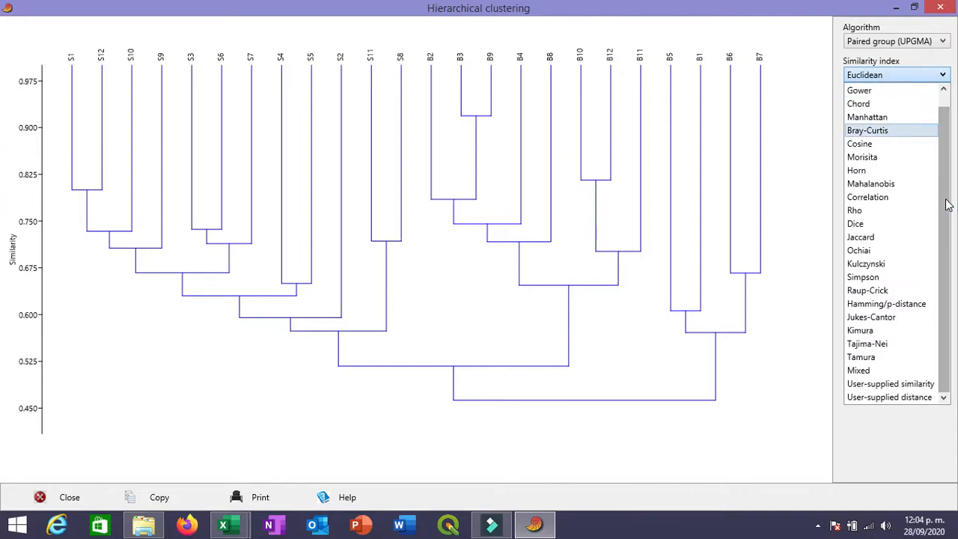
drag(943, 203, 944, 184)
click(879, 89)
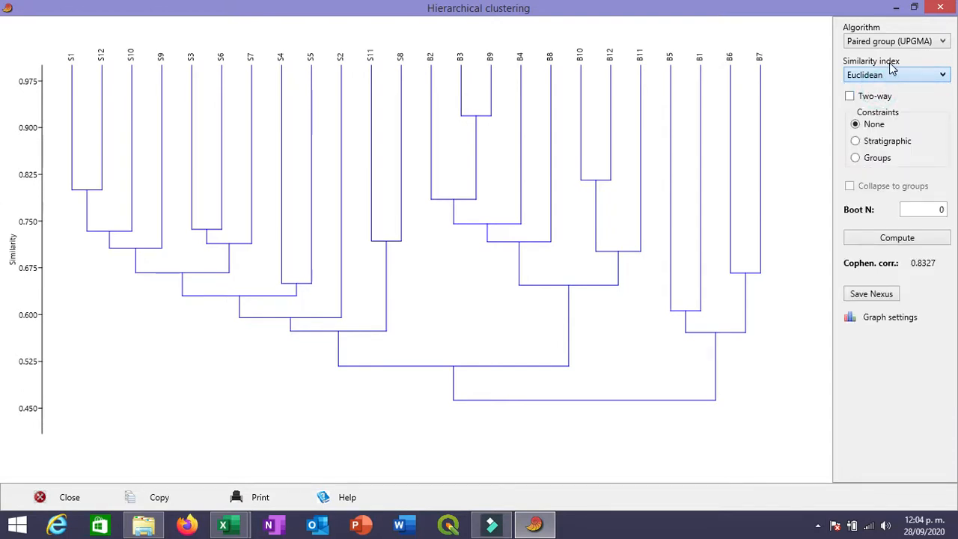
click(896, 238)
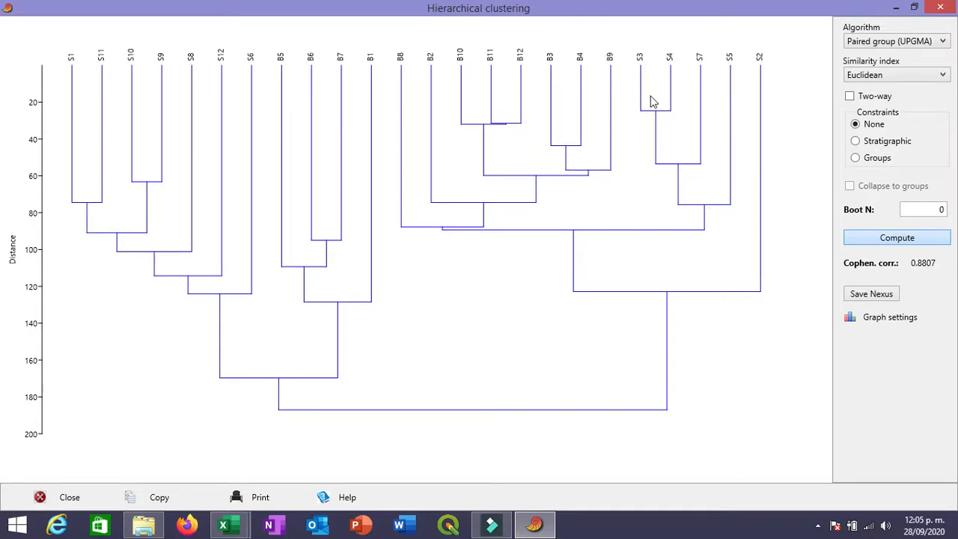
- Recompute the dendrogram with the Morisita similarity index
click(923, 73)
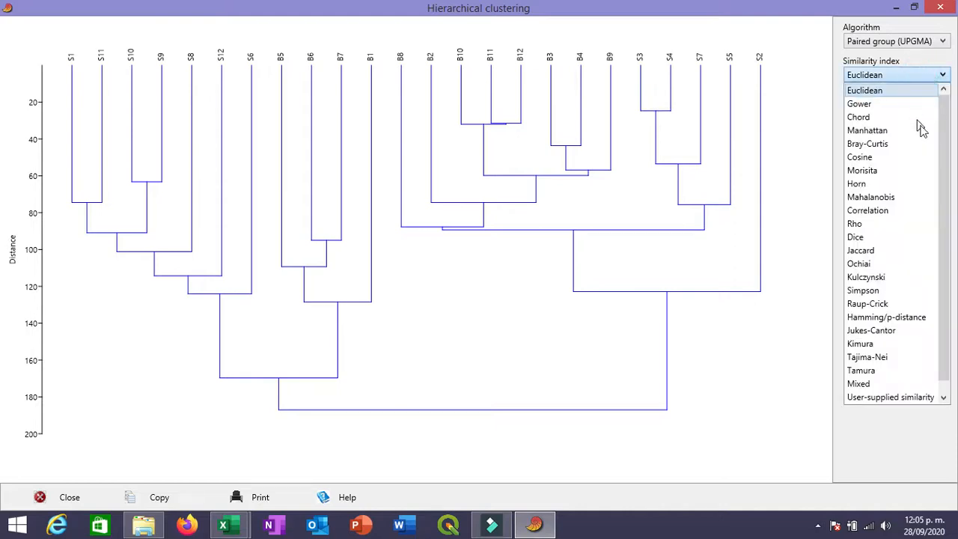
scroll(940, 138, down, 1)
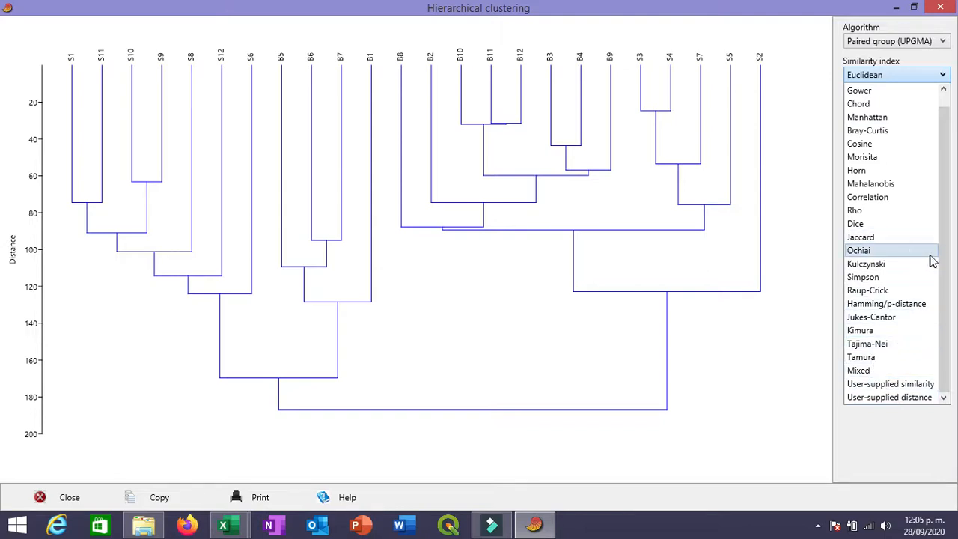
drag(945, 278, 941, 254)
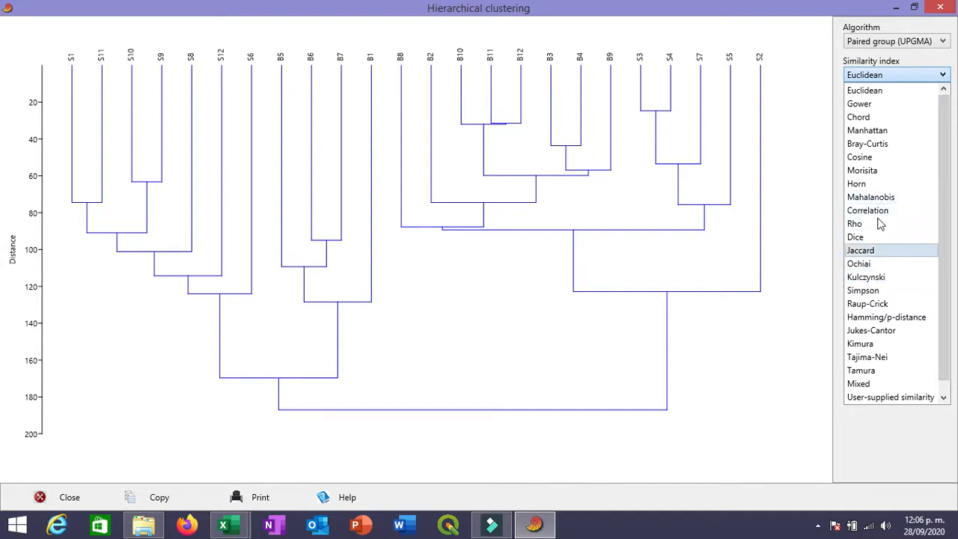
click(862, 171)
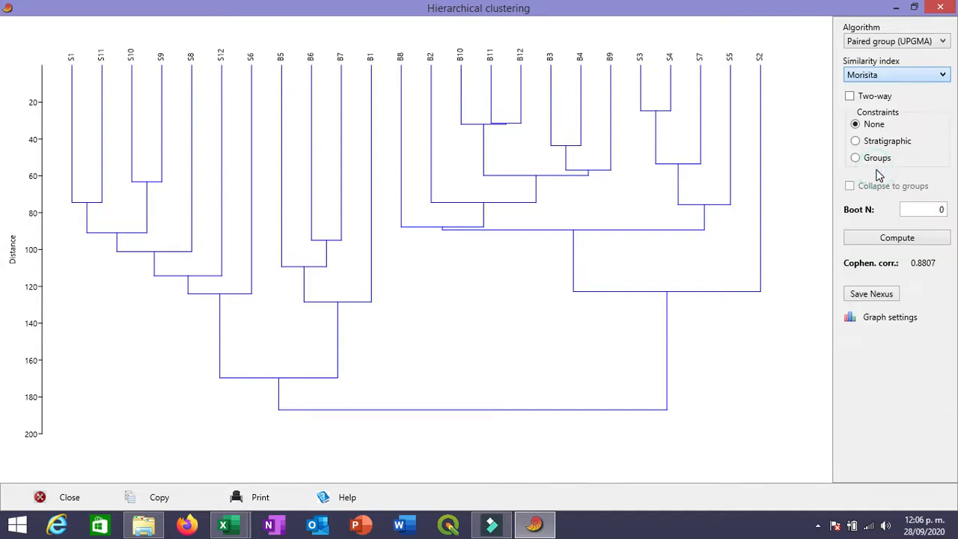
click(888, 238)
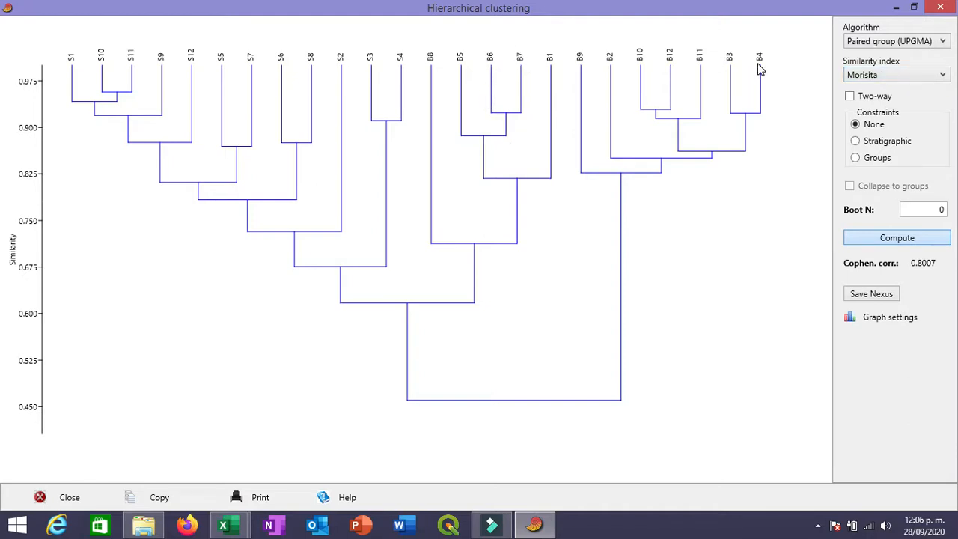
click(876, 239)
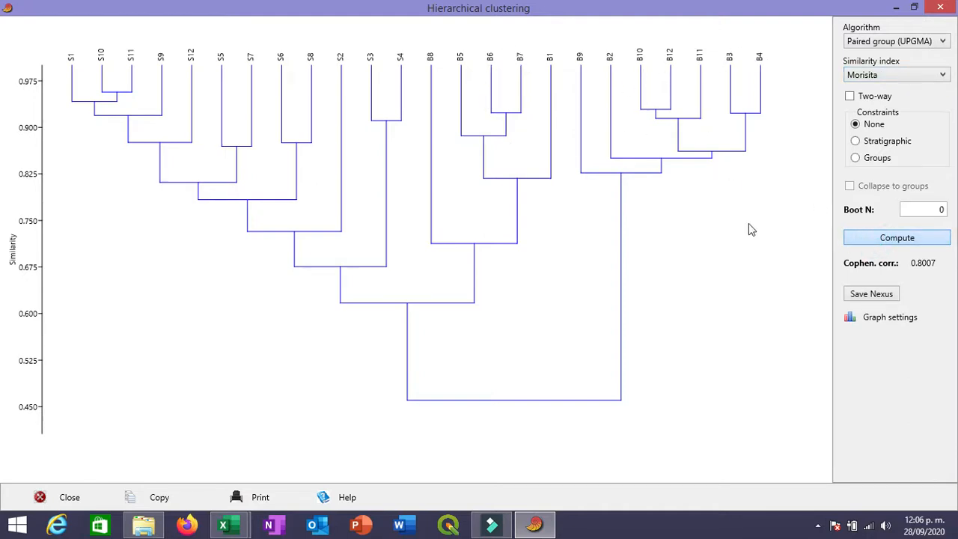
- Switch the similarity index from Morisita back to Euclidean and recompute the dendrogram
click(923, 75)
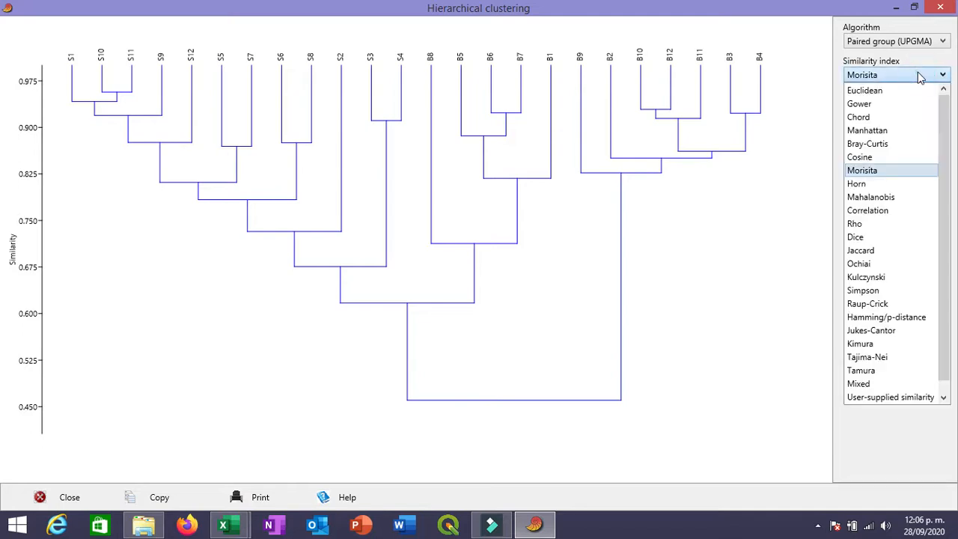
click(864, 91)
click(911, 238)
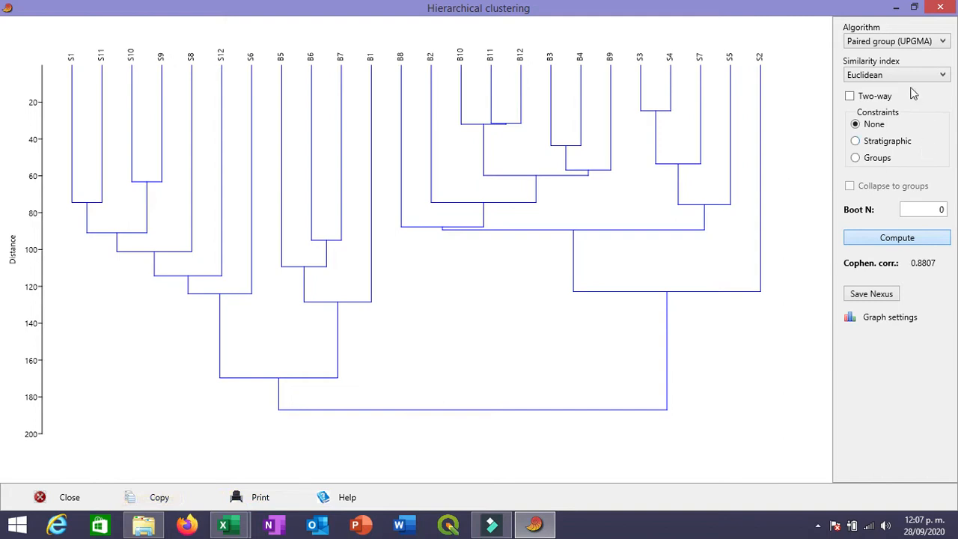
- Review the dendrogram's graph preferences without changing them, and copy the Euclidean dendrogram
click(875, 320)
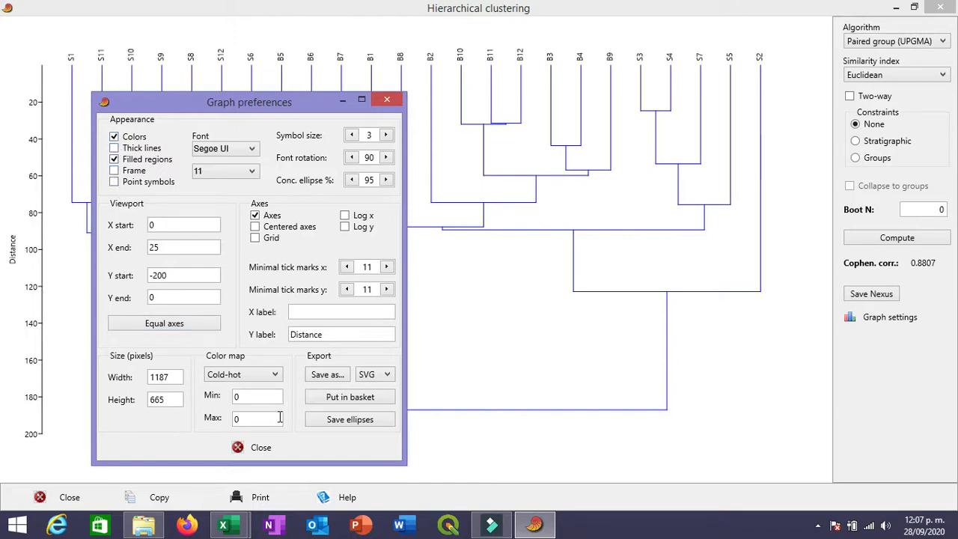
click(266, 449)
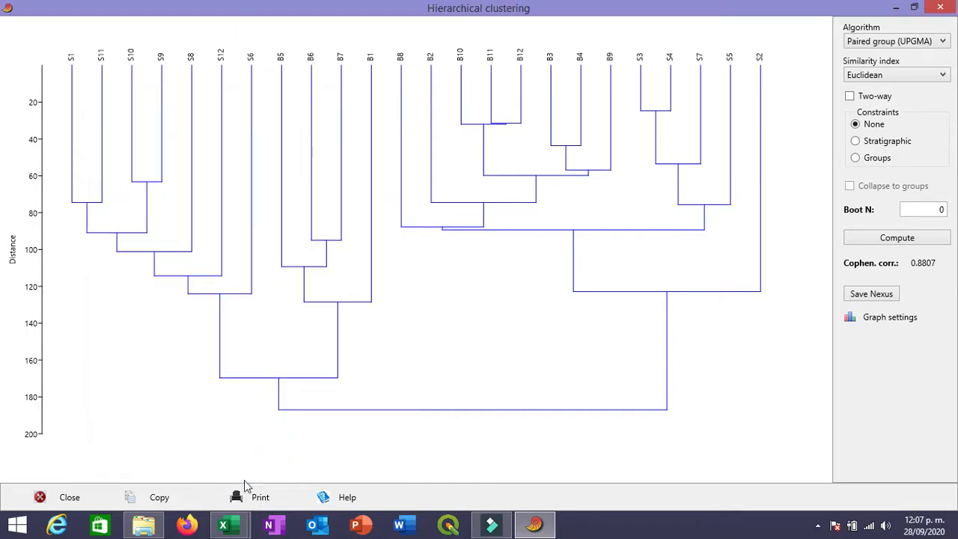
click(138, 499)
click(146, 496)
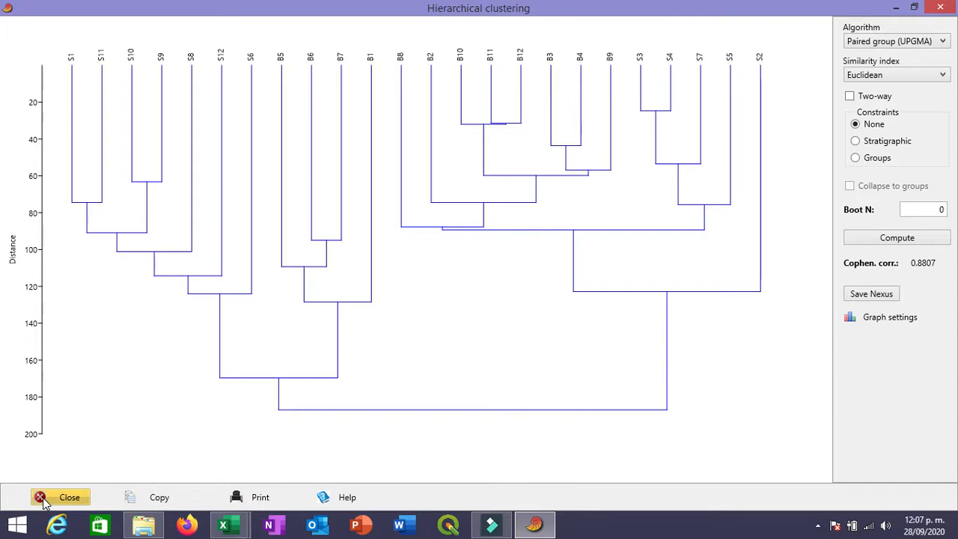
- Close the hierarchical clustering and return to the first species columns of the data table
click(43, 502)
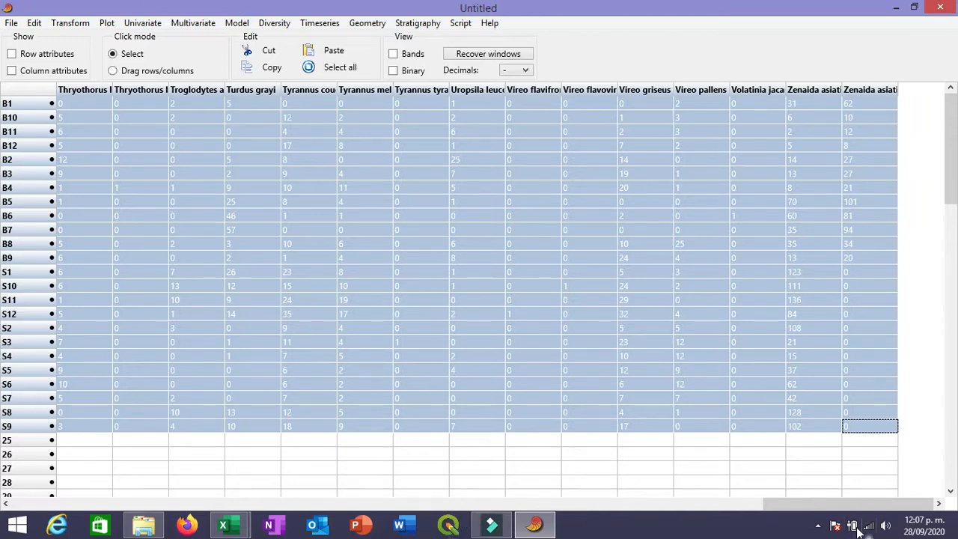
drag(815, 502, 8, 449)
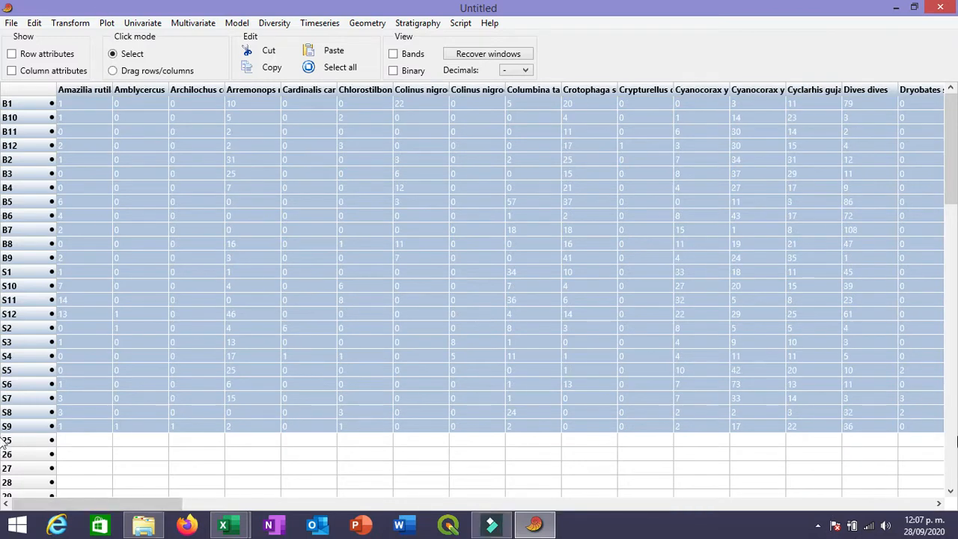